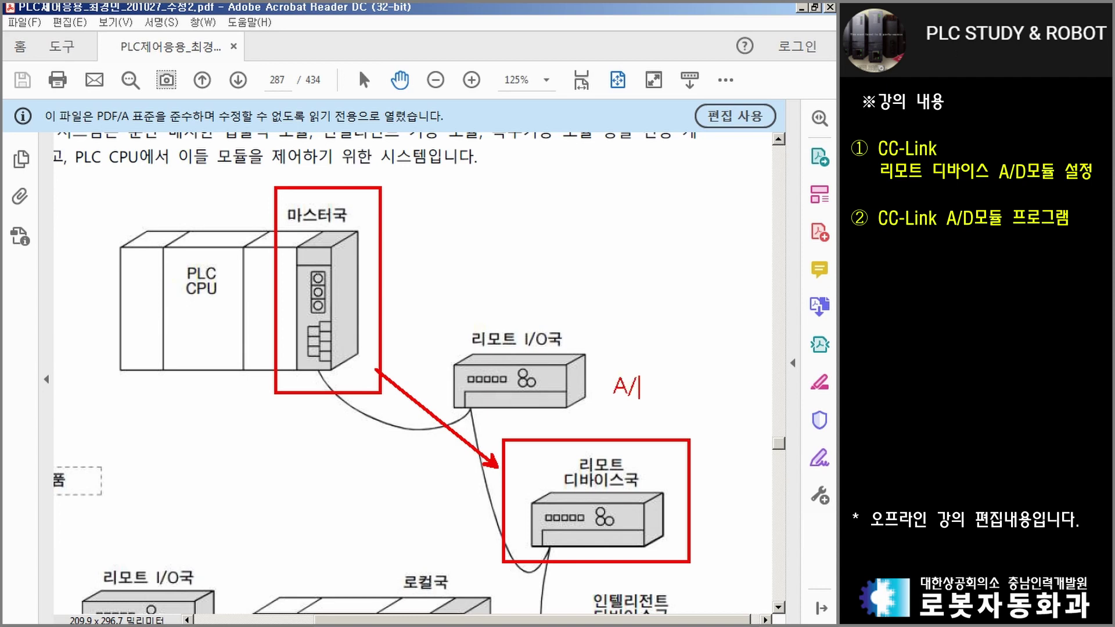
Add a "D/A" line under the A/D note beside the remote device station
key("Return")
type("D/A")
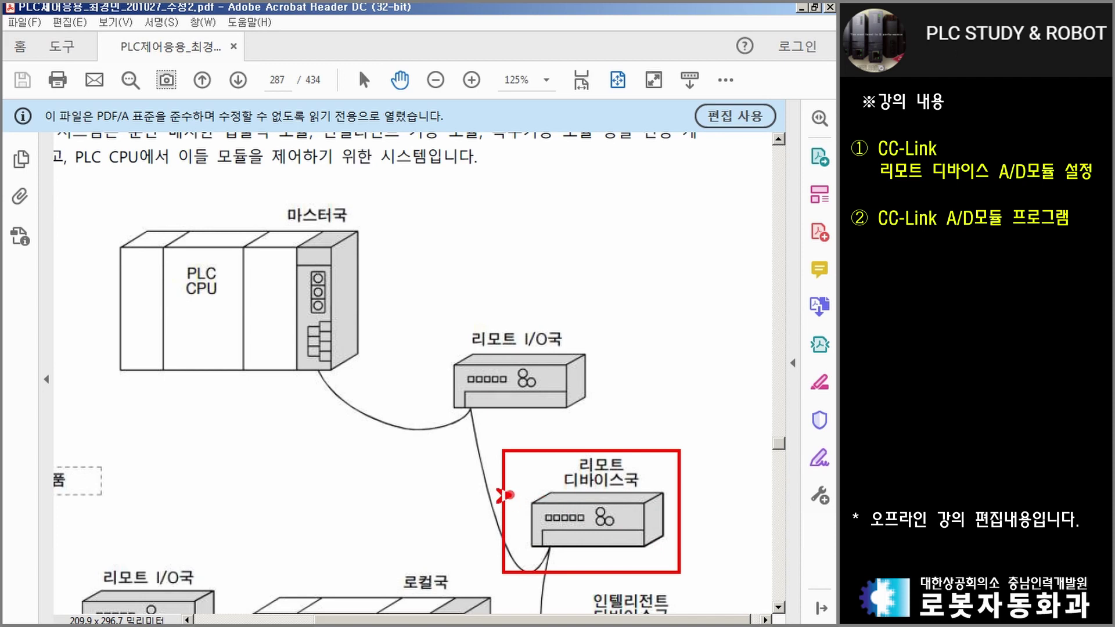
Mark the 1-station and 2-word values for RX/RY and the 4-word value for the remote registers in the notes, and clear the marks
scroll(384, 365, "down", 10)
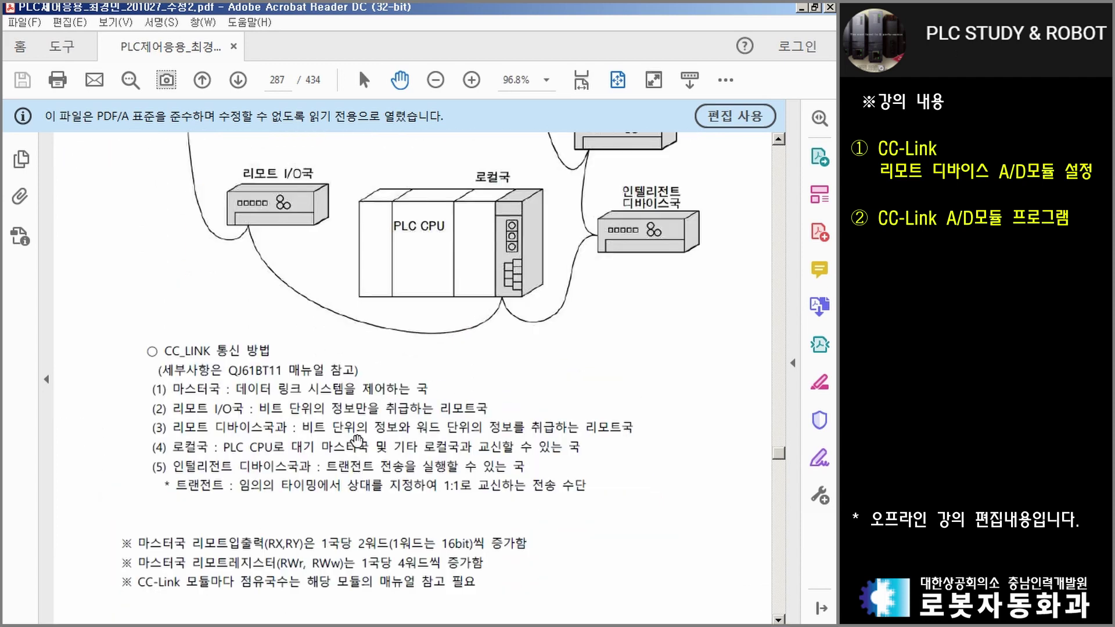
scroll(301, 543, "down", 5)
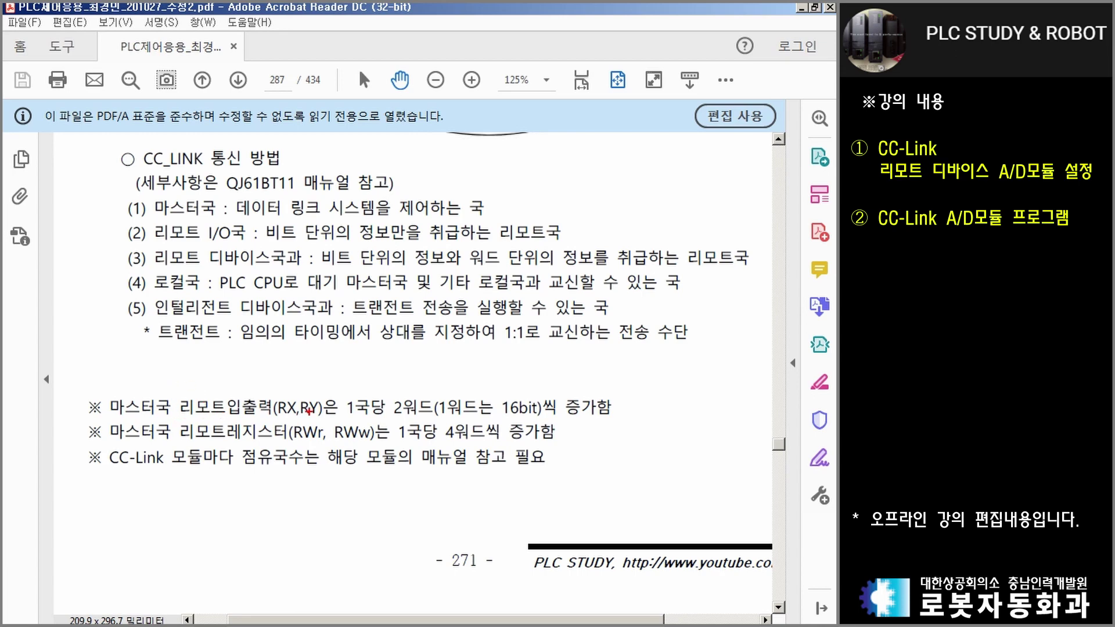
mouse_move(368, 415)
left_mouse_down()
mouse_move(410, 394)
mouse_move(419, 413)
left_mouse_up()
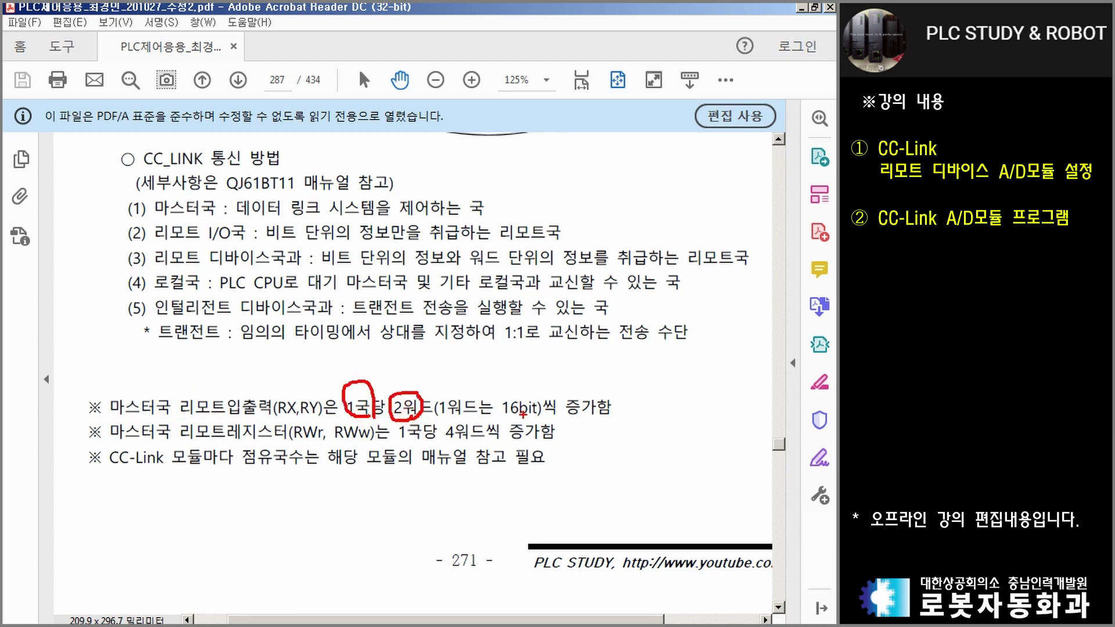
left_click_drag(240, 415, 306, 417)
left_click_drag(180, 438, 312, 442)
mouse_move(406, 445)
left_mouse_down()
mouse_move(524, 445)
mouse_move(419, 455)
mouse_move(458, 413)
mouse_move(472, 458)
left_mouse_up()
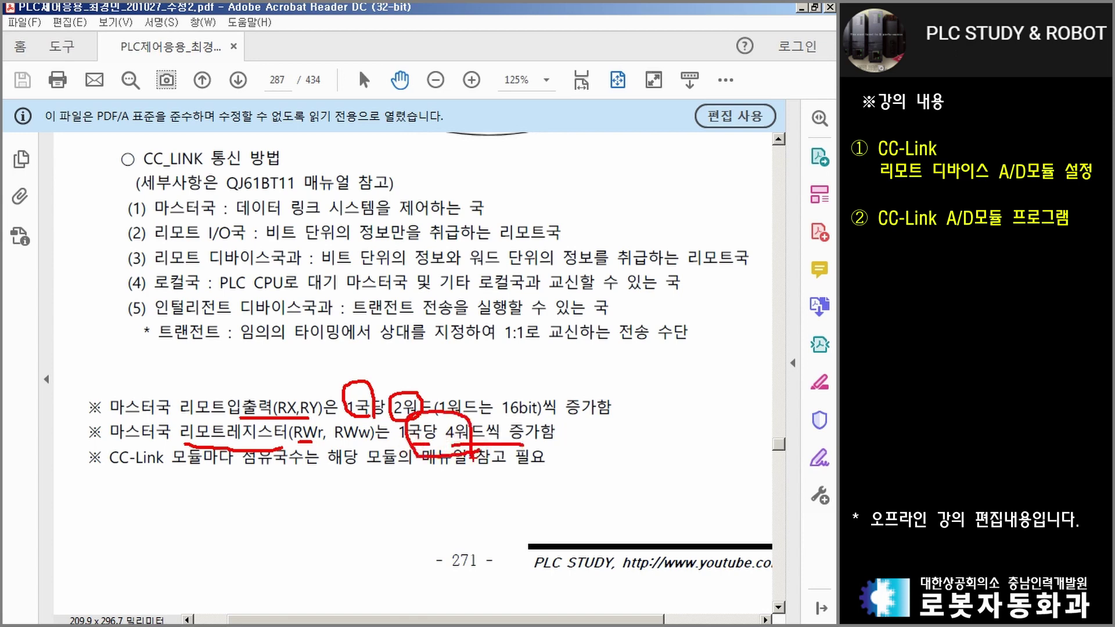
key("Escape")
Point arrows at RWr and at RWw in the enlarged remote register note, undoing each set
scroll(335, 453, "up", 1)
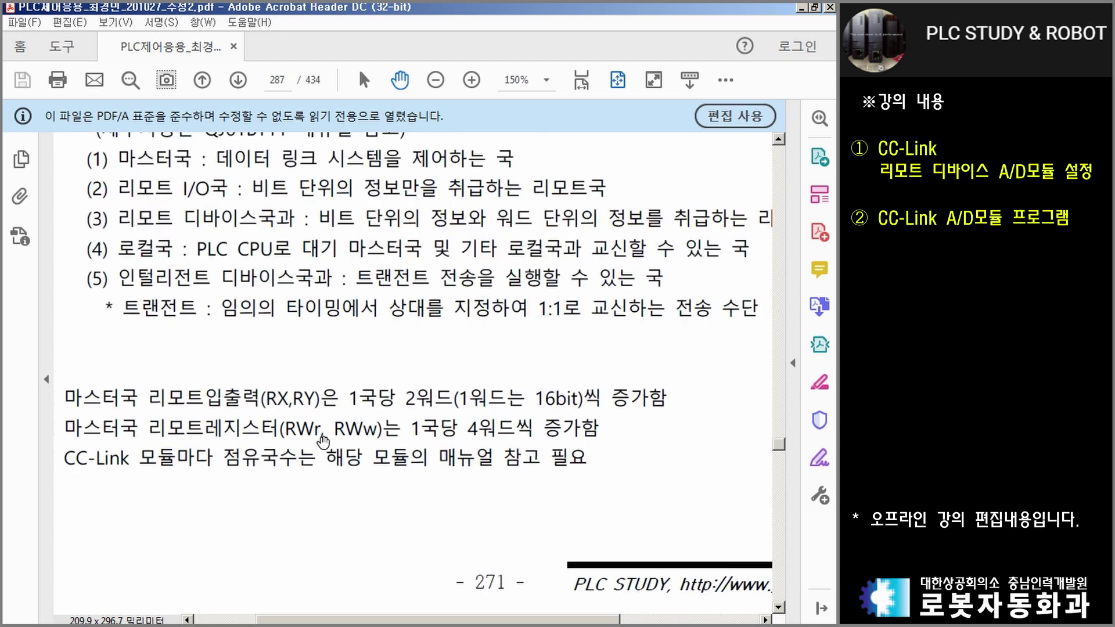
key("ctrl+2")
left_click_drag(288, 426, 252, 365)
mouse_move(303, 423)
left_mouse_down()
mouse_move(325, 351)
mouse_move(352, 369)
mouse_move(356, 357)
left_mouse_up()
key("ctrl+z")
key("ctrl+z")
key("ctrl+z")
left_click_drag(332, 415, 318, 357)
mouse_move(354, 414)
left_mouse_down()
mouse_move(372, 340)
mouse_move(421, 368)
left_mouse_up()
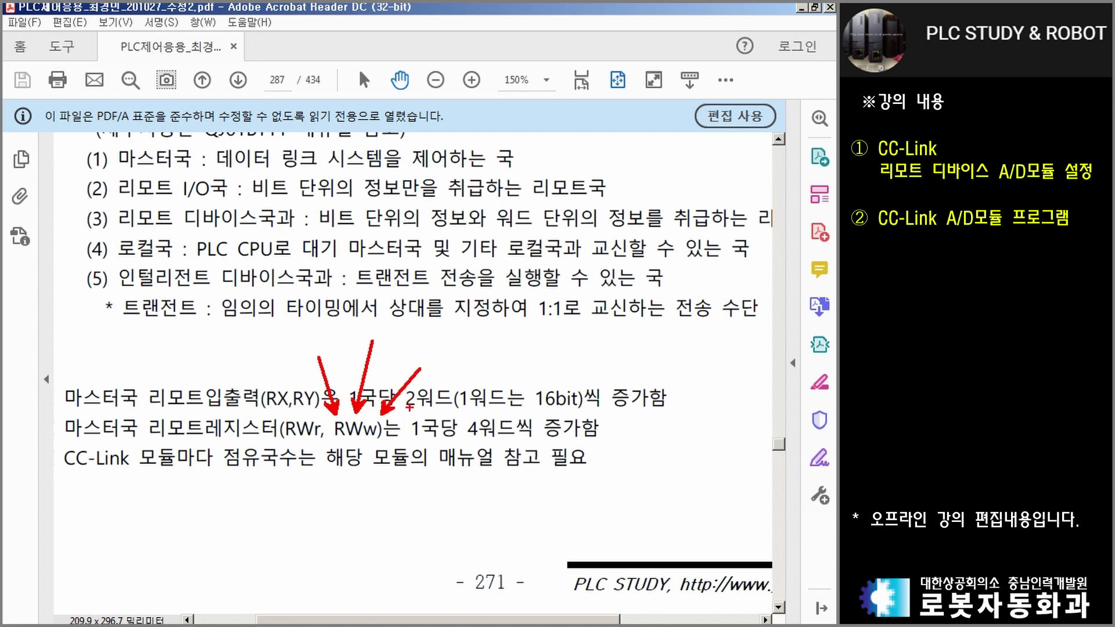
key("ctrl+z")
key("ctrl+z")
key("ctrl+z")
Draw three arrows pointing at RWr and RWw in the remote register note
mouse_move(285, 421)
left_mouse_down()
mouse_move(236, 349)
mouse_move(309, 423)
mouse_move(308, 318)
left_mouse_up()
left_click_drag(323, 427, 382, 354)
left_click_drag(377, 427, 469, 361)
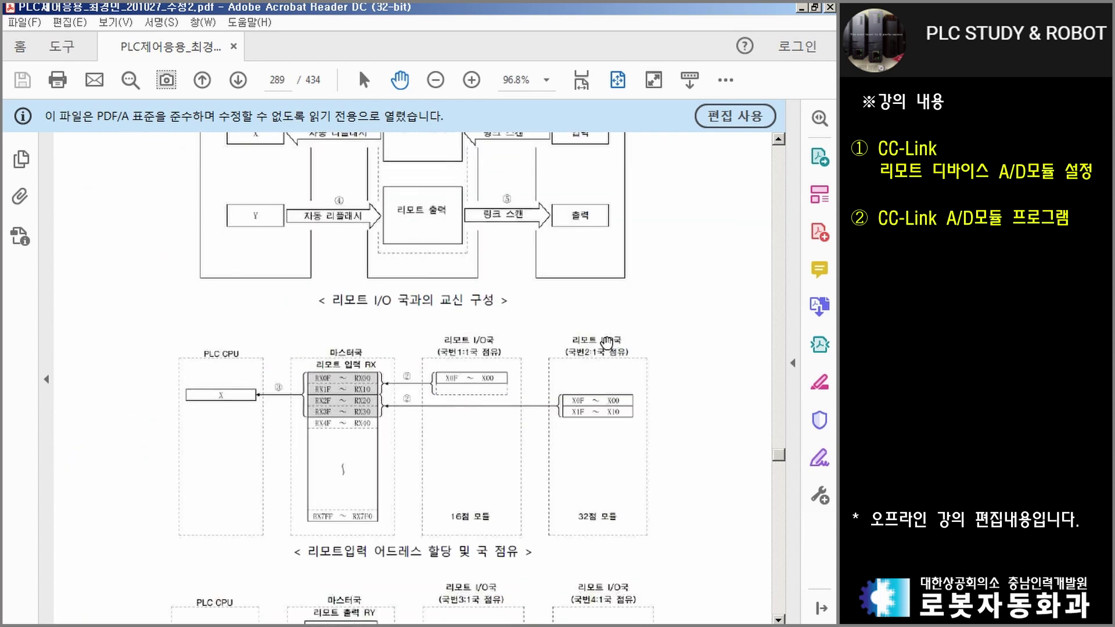
Go to PDF page 290, box the heading "리모트 디바이스국의 구성", and clear the box
scroll(606, 343, "down", 6)
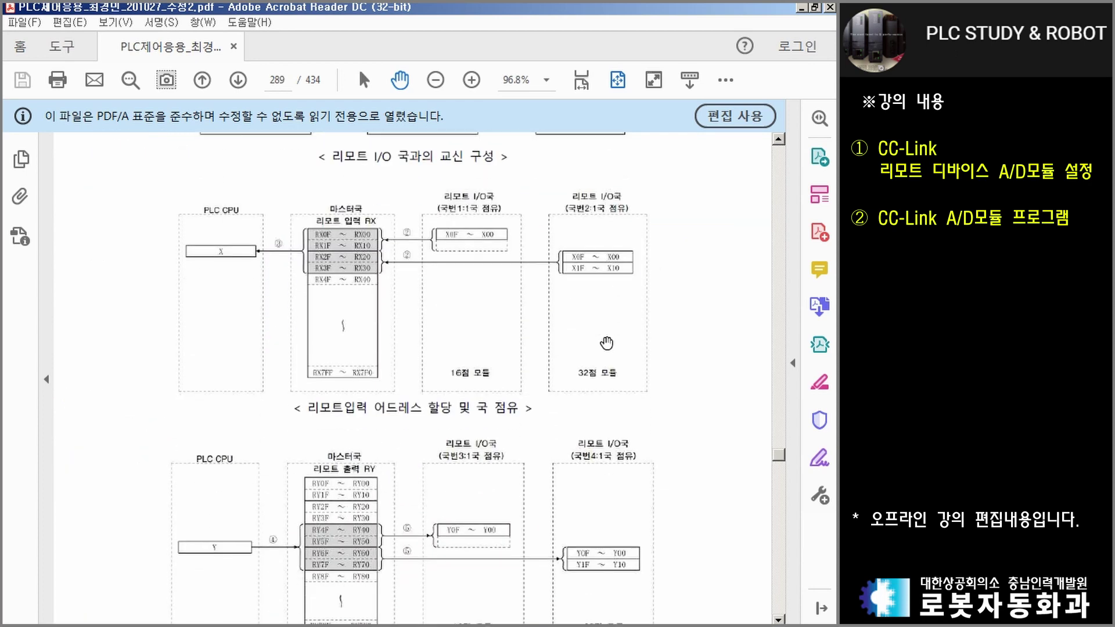
scroll(606, 344, "down", 5)
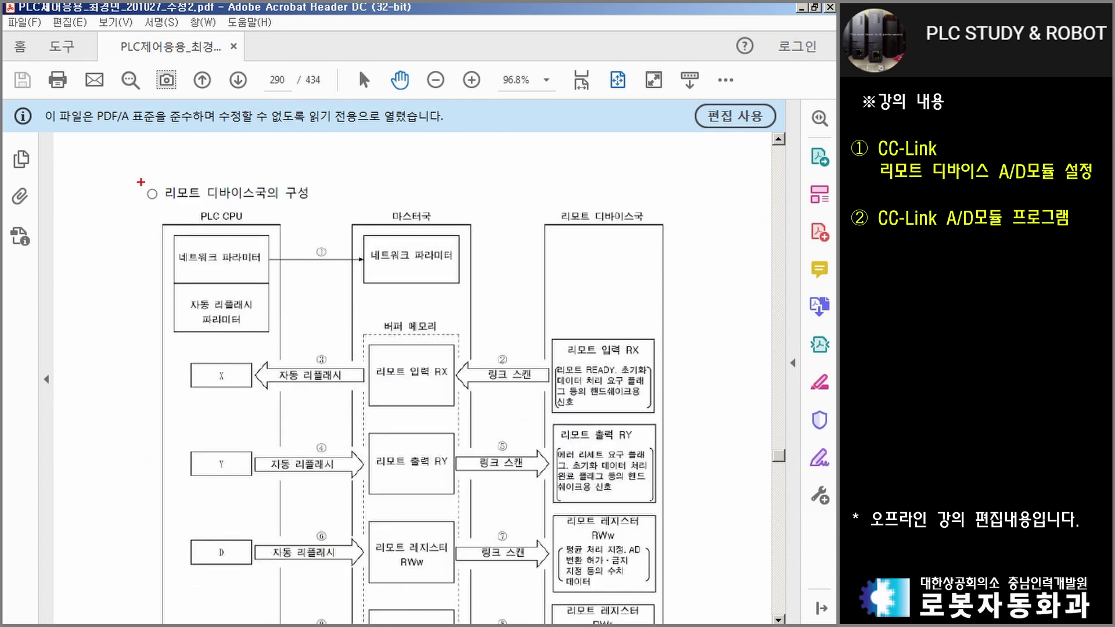
left_click_drag(136, 168, 372, 210)
key("Escape")
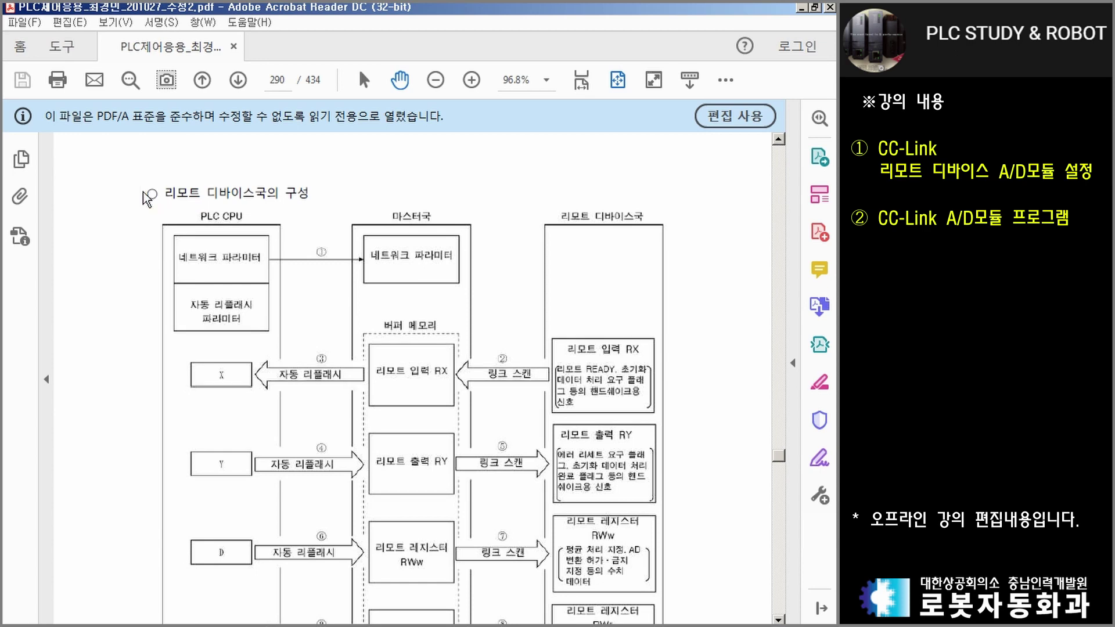
Enlarge the remote device station diagram, mark its 리모트 디바이스국 column heading, and erase the marks
scroll(261, 408, "down", 2)
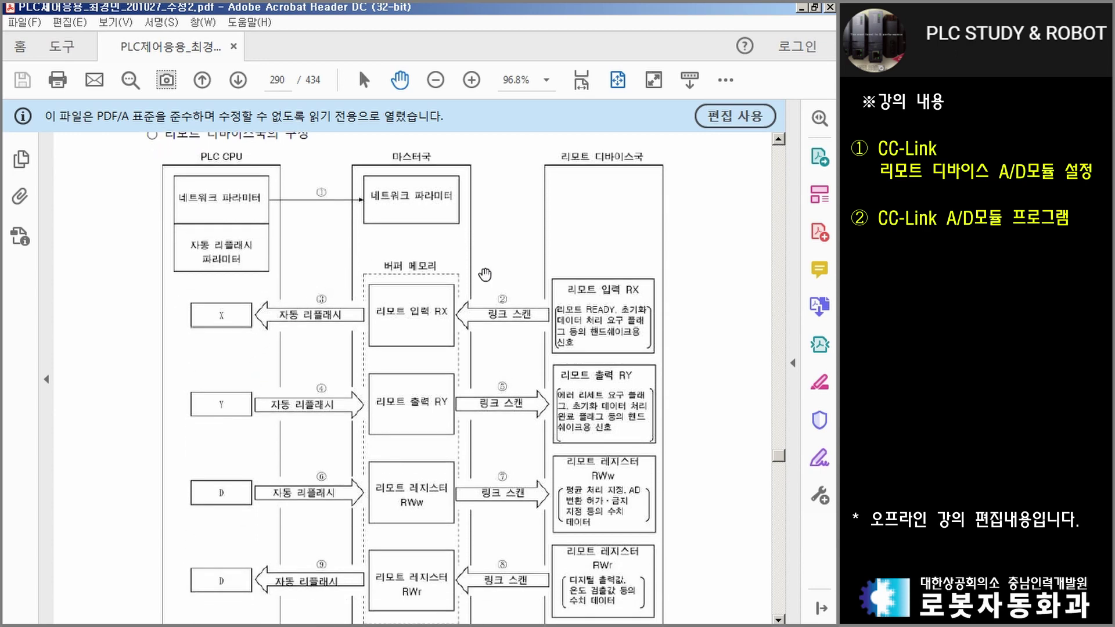
scroll(662, 296, "up", 2)
scroll(662, 296, "up", 2)
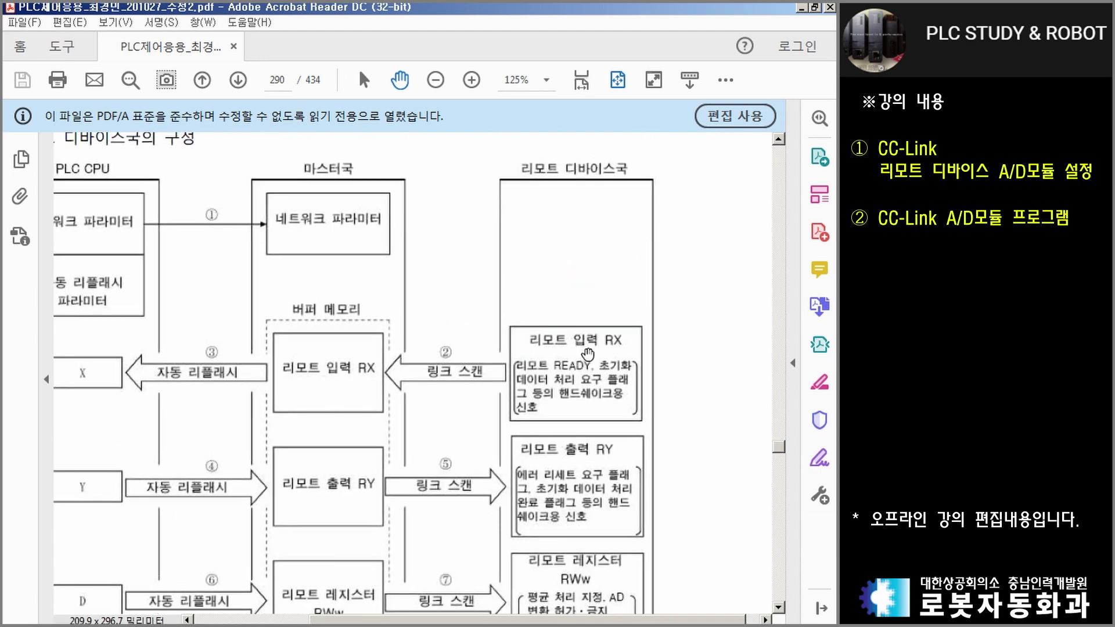
mouse_move(493, 142)
left_mouse_down()
mouse_move(627, 202)
mouse_move(657, 156)
mouse_move(670, 201)
mouse_move(680, 183)
mouse_move(662, 235)
mouse_move(690, 263)
left_mouse_up()
left_click_drag(688, 220, 699, 249)
key("e")
Trace the remote input RX path from the device station through the master station to X with arrows and circles, clearing them at the end
left_click_drag(399, 375, 505, 375)
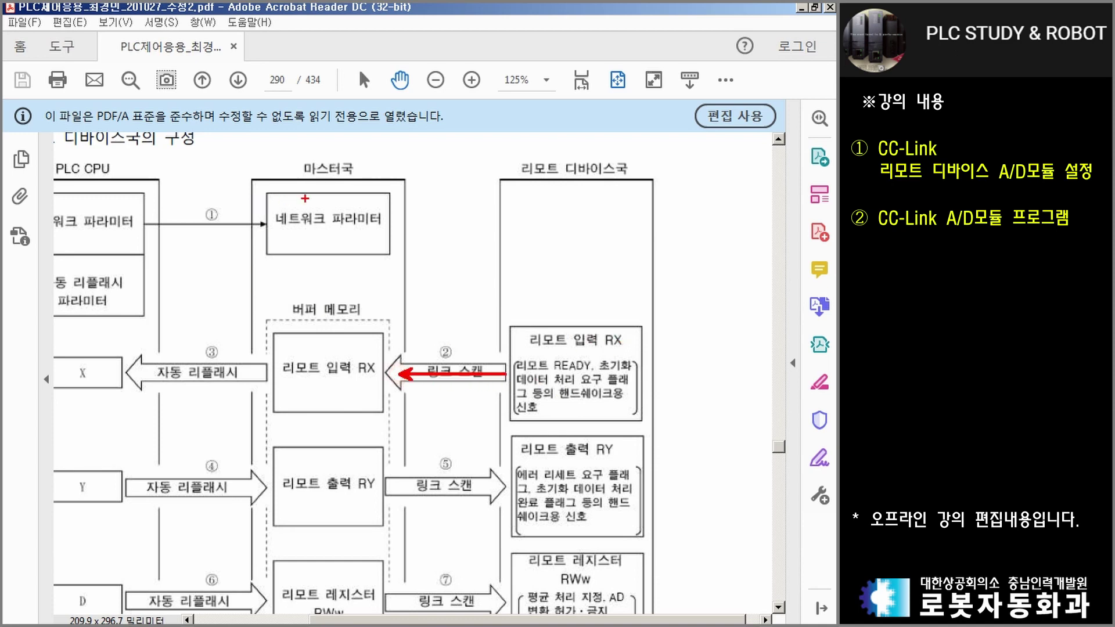
left_click_drag(339, 194, 349, 228)
mouse_move(341, 385)
left_mouse_down()
mouse_move(364, 375)
mouse_move(340, 388)
left_mouse_up()
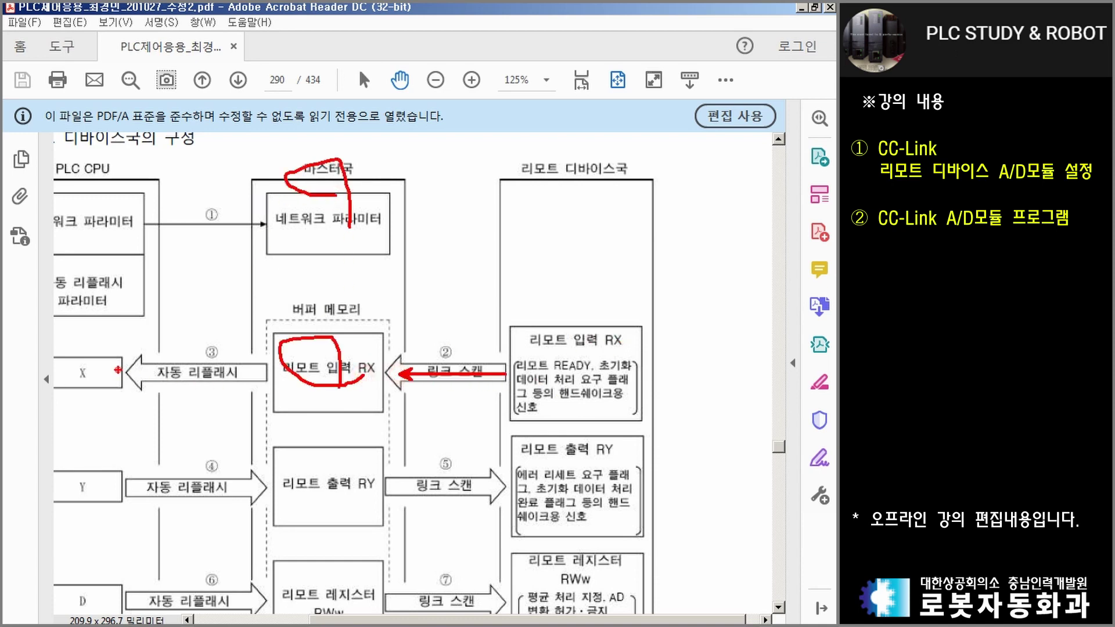
left_click_drag(118, 369, 240, 370)
key("Escape")
Trace the output path from Y to remote output RY with an arrow, circle PLC CPU and RY, and clear the marks
left_click_drag(601, 433, 648, 413)
key("ctrl+2")
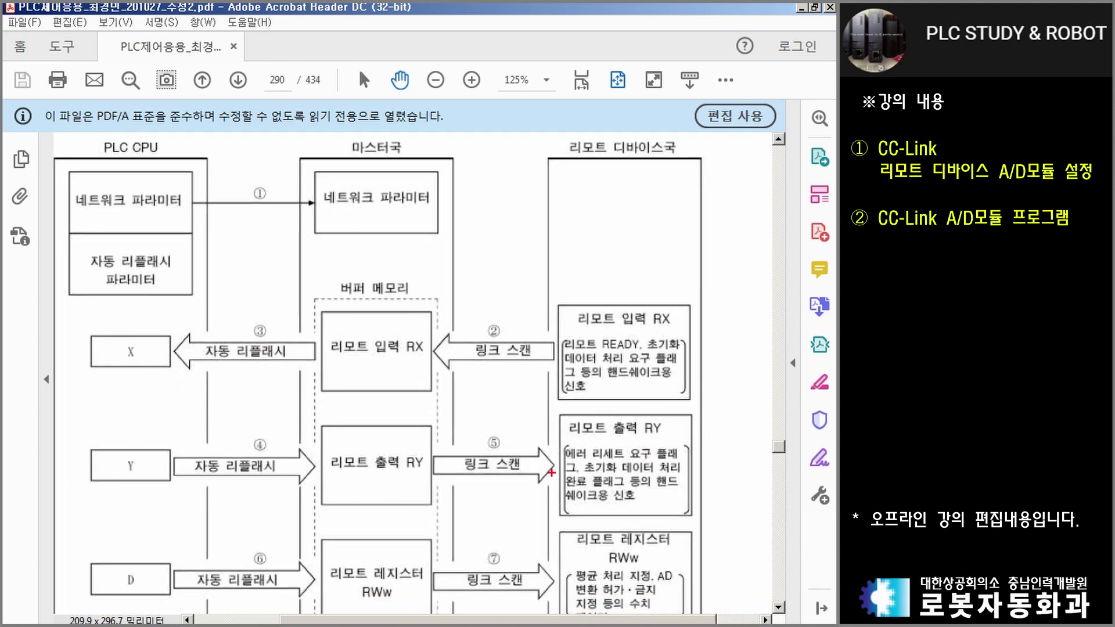
left_click_drag(544, 465, 171, 465)
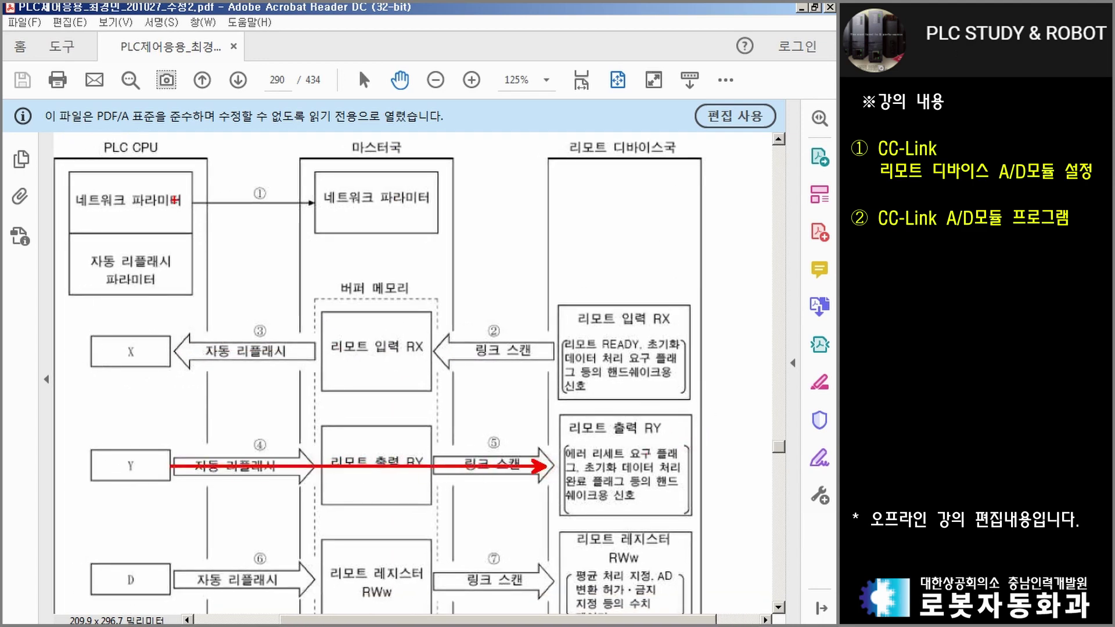
mouse_move(165, 153)
left_mouse_down()
mouse_move(127, 177)
mouse_move(157, 204)
left_mouse_up()
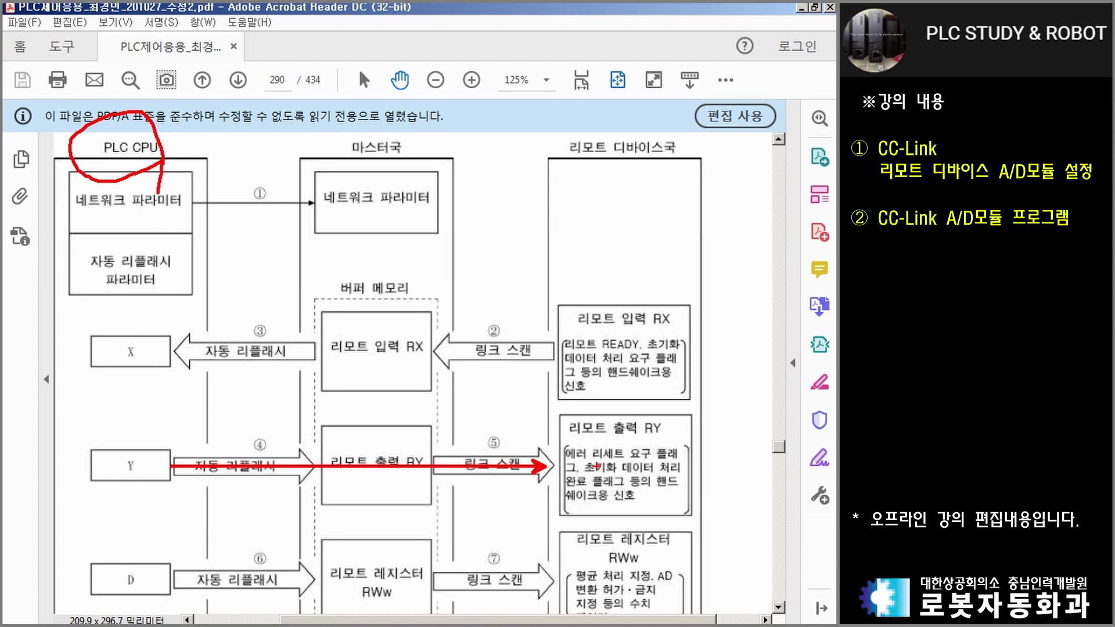
left_click_drag(595, 434, 629, 445)
key("Escape")
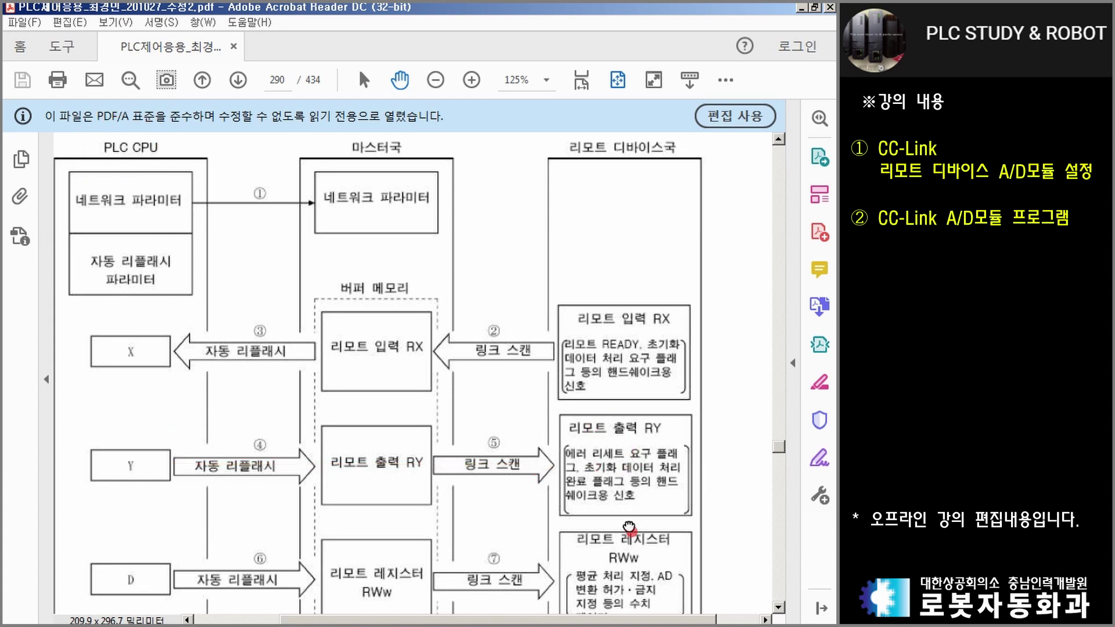
Draw an arrow from D to remote register RWw, circle both ends, and erase the marks
mouse_move(630, 530)
left_mouse_down()
mouse_move(621, 308)
mouse_move(637, 292)
mouse_move(604, 290)
mouse_move(661, 325)
left_mouse_up()
key("ctrl+2")
mouse_move(543, 354)
left_mouse_down()
mouse_move(139, 360)
mouse_move(130, 312)
mouse_move(150, 360)
left_mouse_up()
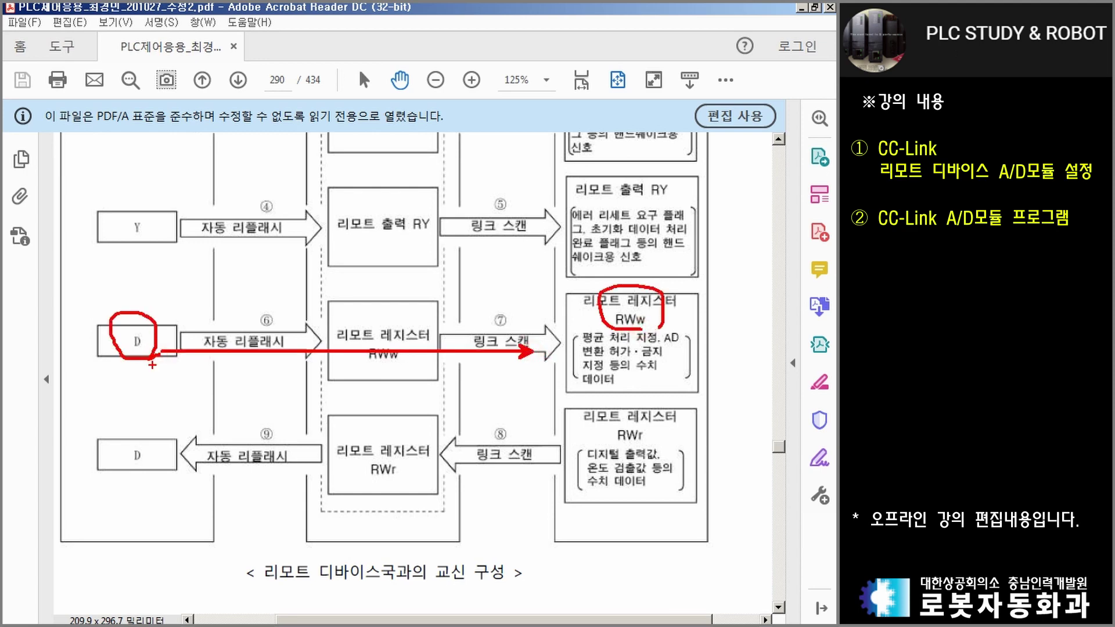
key("e")
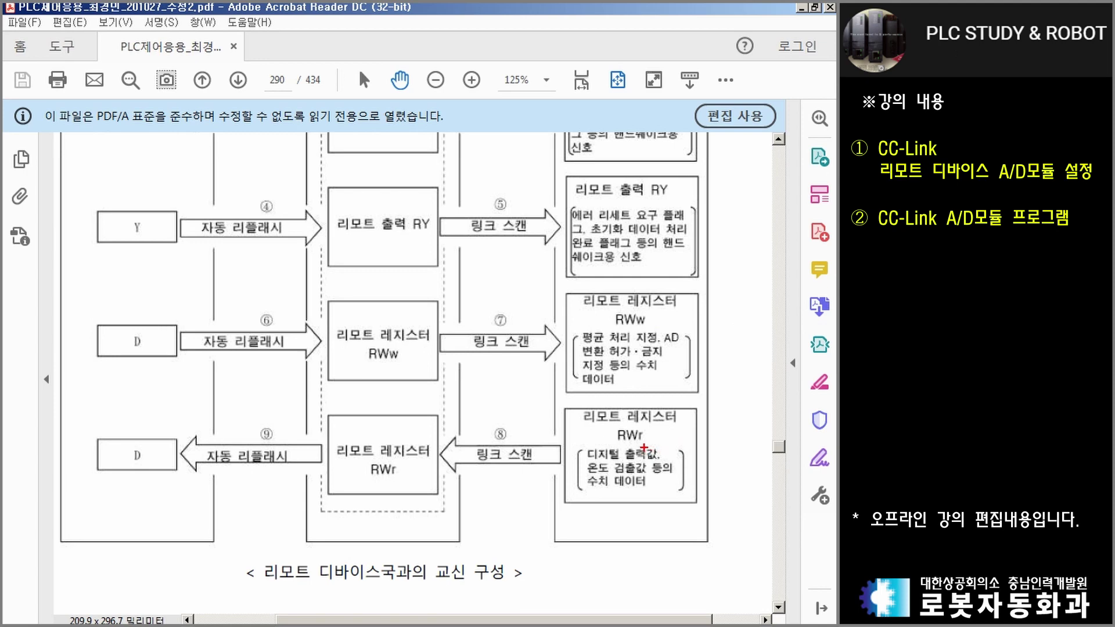
Mark the remote register RWr path back to D, box both D devices of the PLC CPU, and clear the marks
mouse_move(642, 451)
left_mouse_down()
mouse_move(643, 409)
mouse_move(645, 445)
left_mouse_up()
key("e")
left_click_drag(155, 452, 601, 454)
key("Escape")
left_click_drag(63, 305, 196, 508)
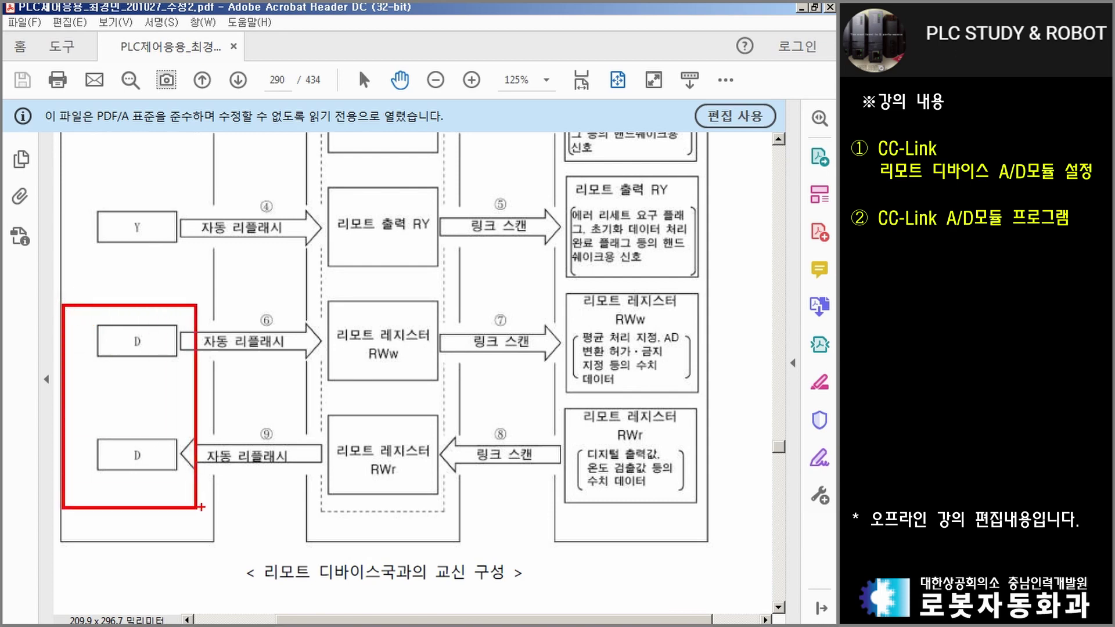
key("Escape")
Label the X, Y and both D devices of the PLC CPU with 1000
left_click_drag(216, 259, 281, 336)
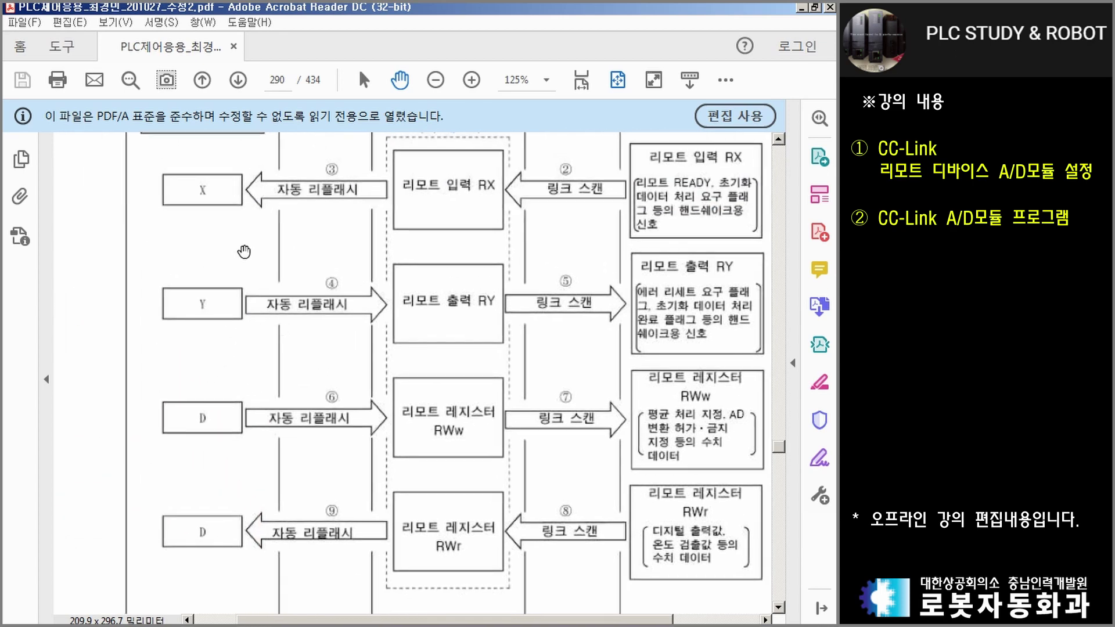
key("ctrl+2")
type("t")
type("1000")
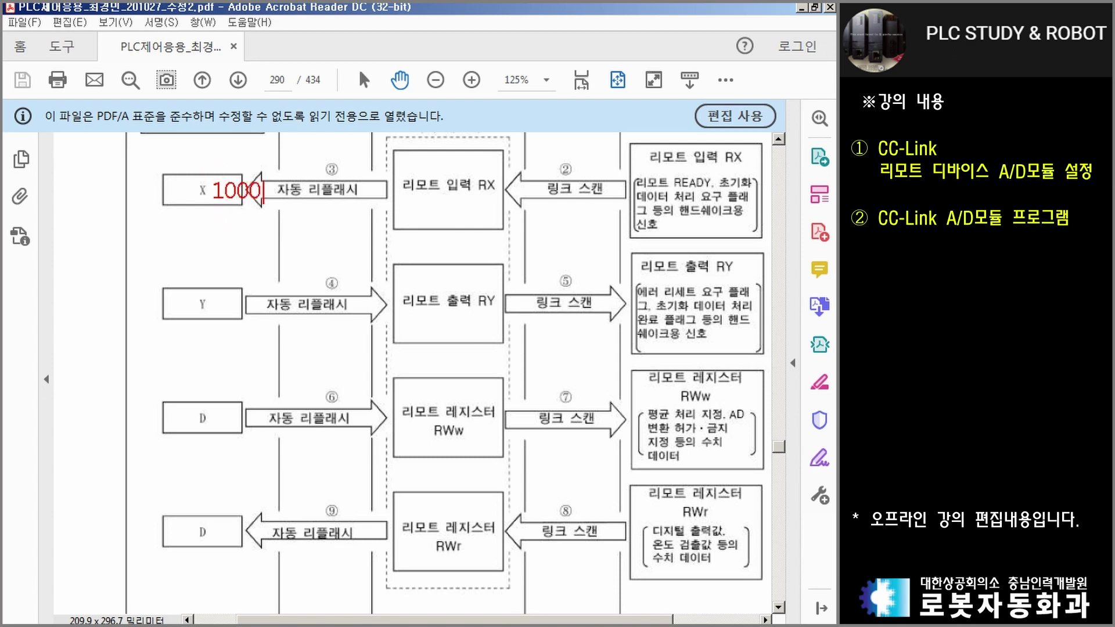
type("1000")
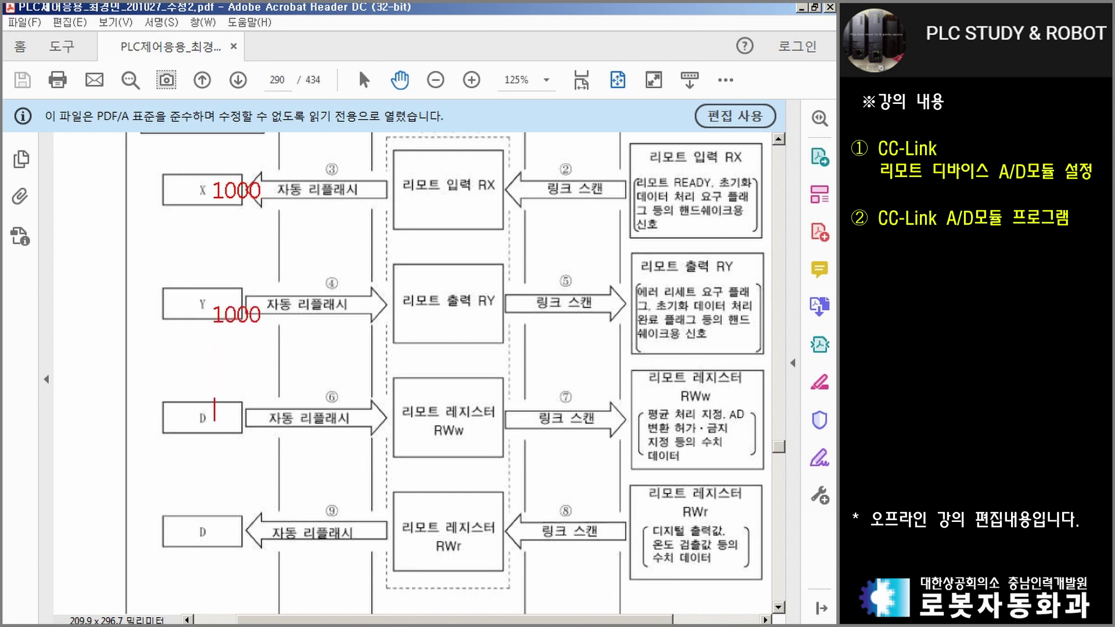
type("10001000")
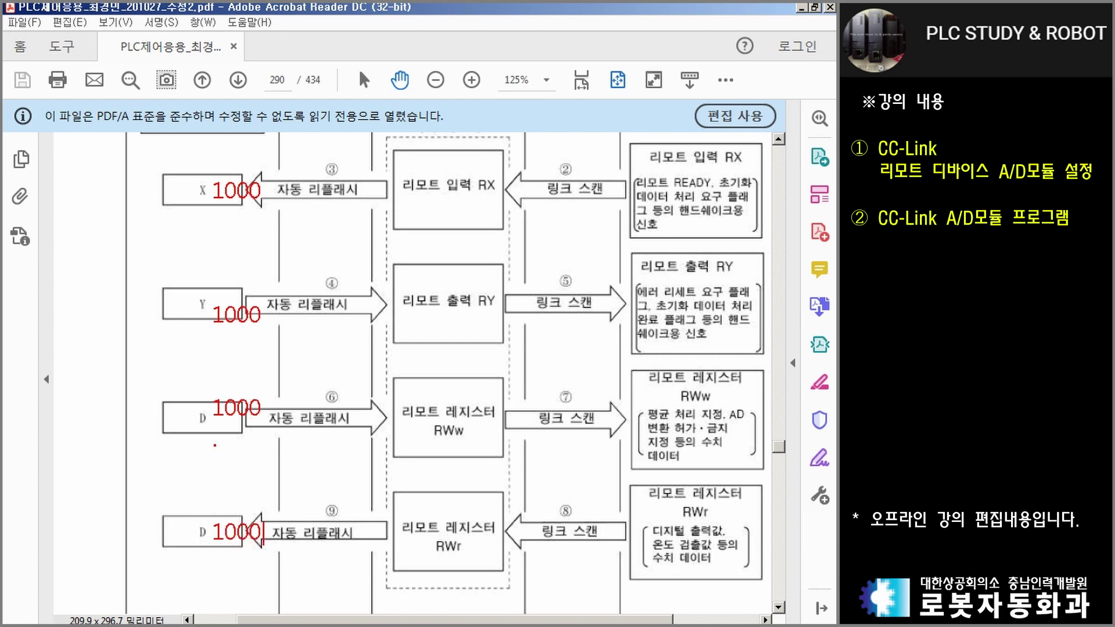
Box the X and Y devices together, and undo the short lines drawn beside their 1000 labels
mouse_move(192, 167)
left_mouse_down()
mouse_move(209, 224)
mouse_move(209, 335)
left_mouse_up()
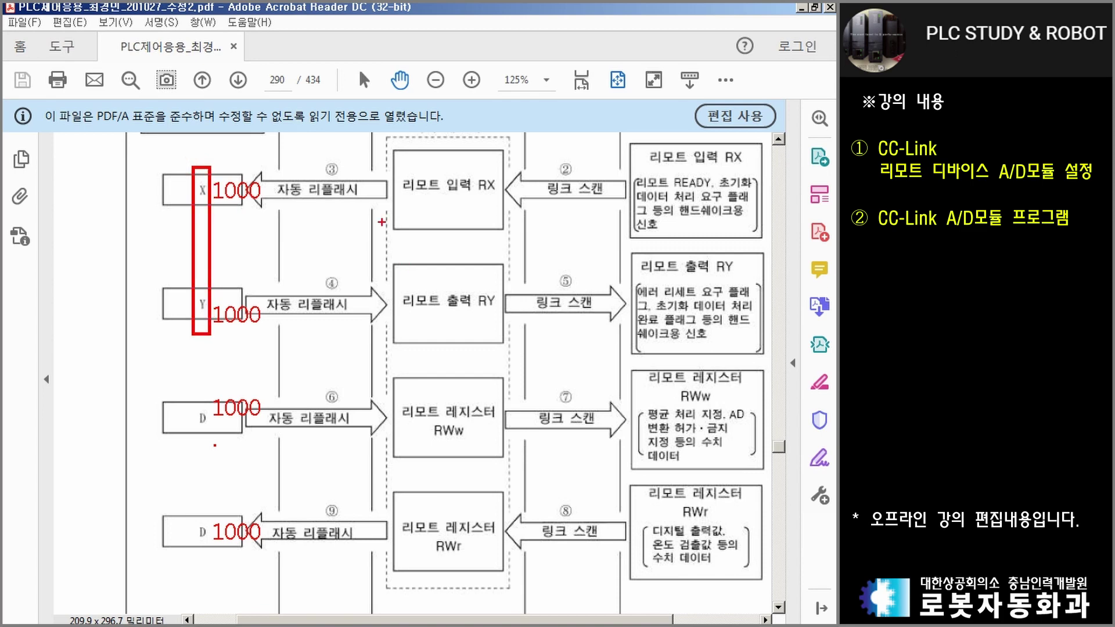
left_click_drag(280, 190, 317, 189)
left_click_drag(280, 317, 304, 317)
key("ctrl+z")
key("ctrl+z")
Swap the box around the two D devices for circles on their 1000 labels, and erase all annotations
left_click_drag(187, 392, 208, 568)
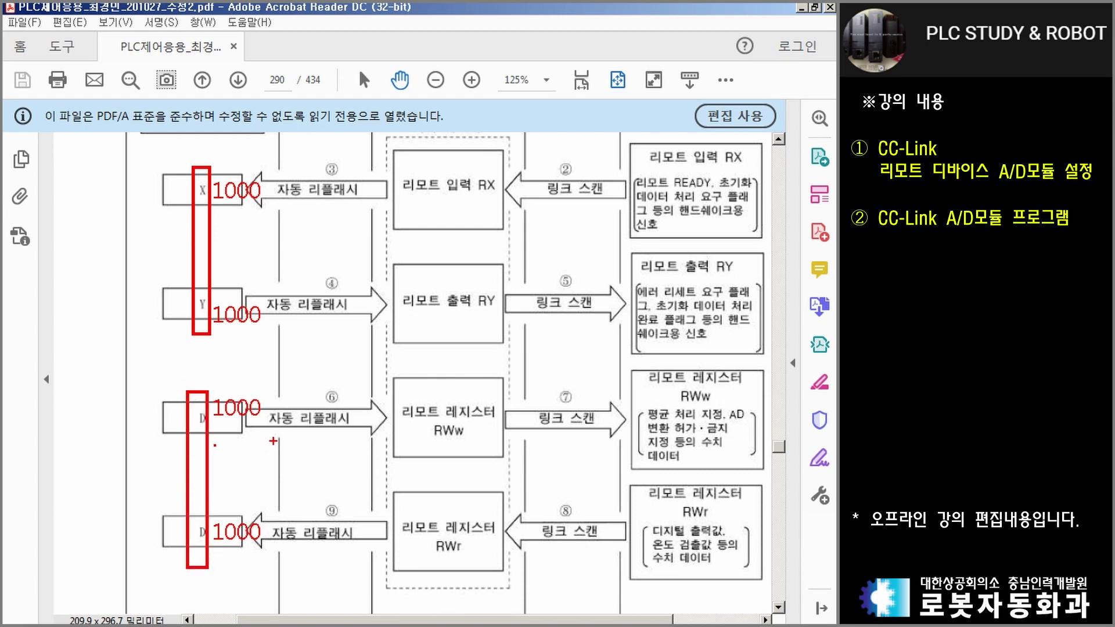
key("ctrl+z")
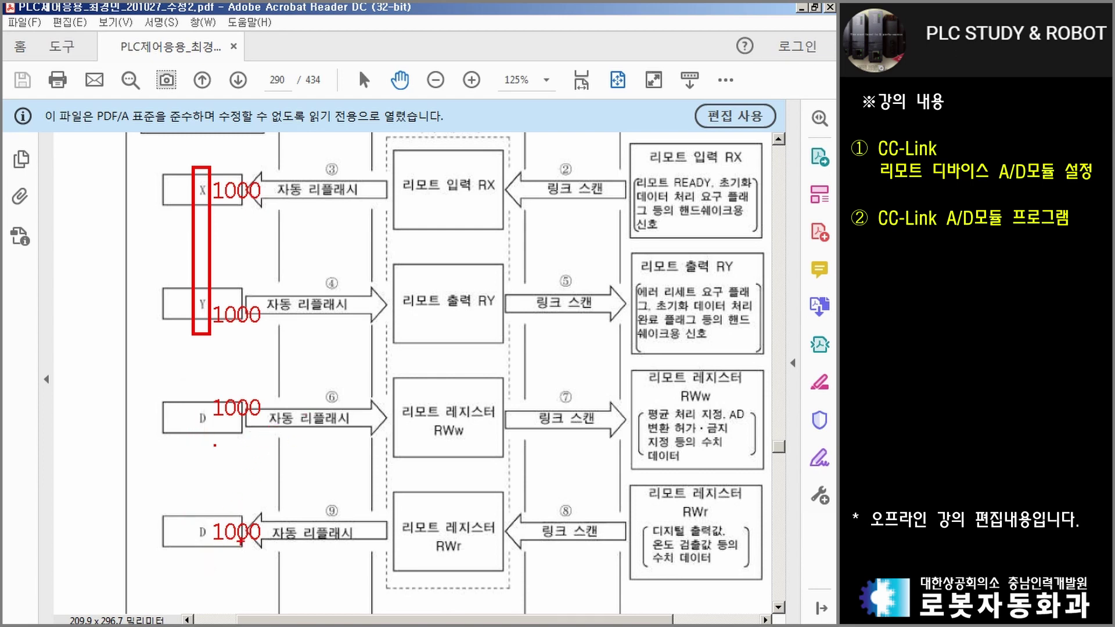
mouse_move(259, 546)
left_mouse_down()
mouse_move(224, 557)
mouse_move(248, 500)
mouse_move(263, 552)
left_mouse_up()
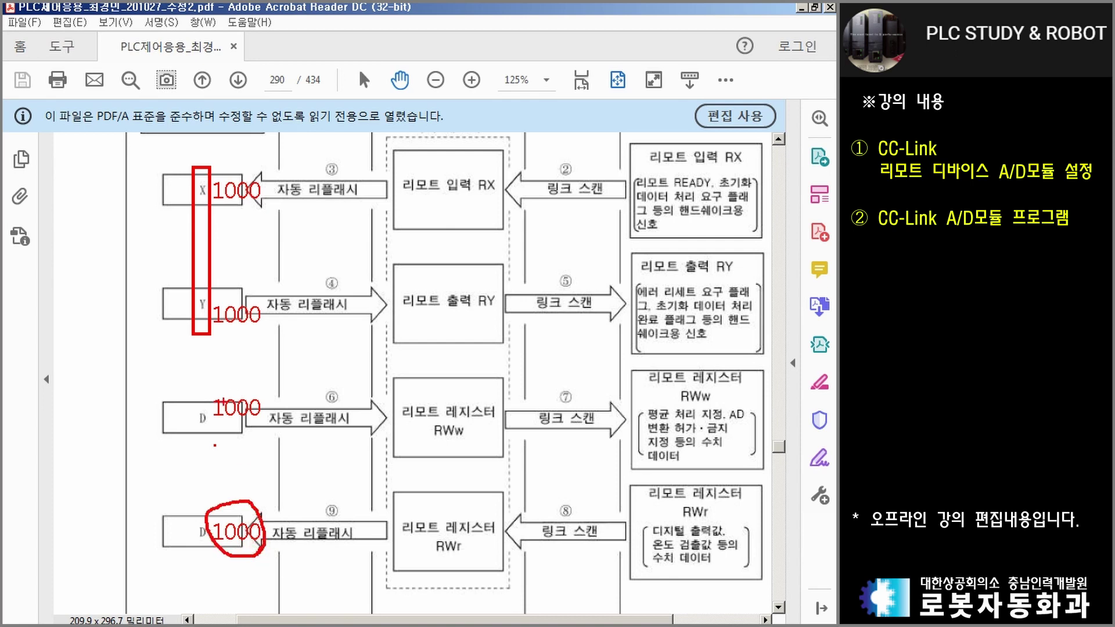
left_click_drag(213, 400, 225, 398)
key("e")
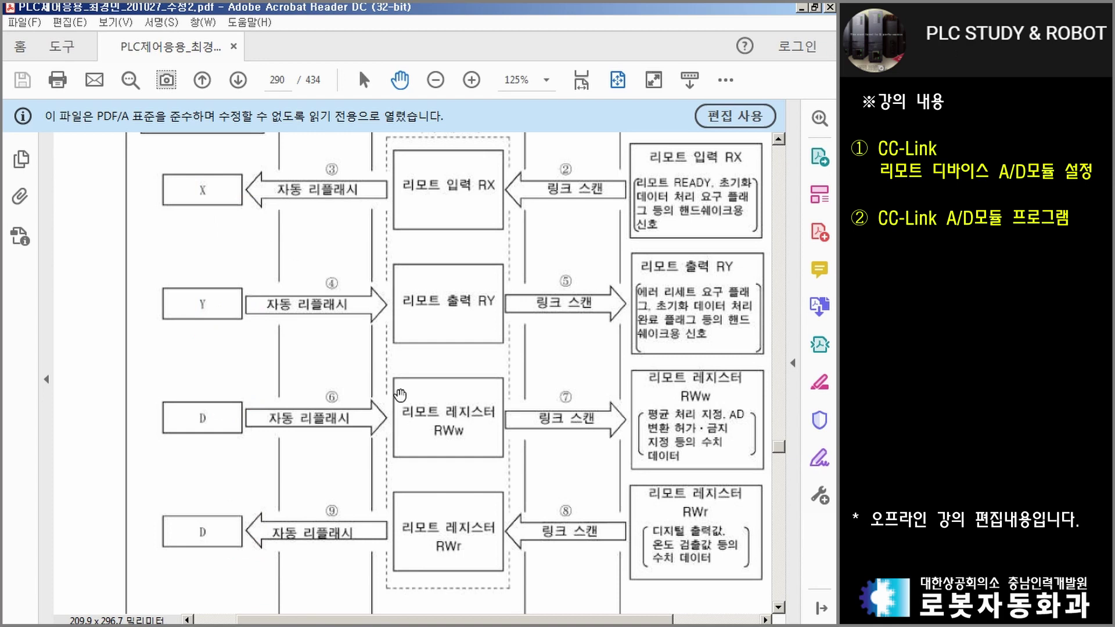
Box the D devices in the RWw and RWr rows of the diagram, and clear the box
scroll(399, 396, "down", 2)
left_click_drag(179, 331, 243, 526)
key("Escape")
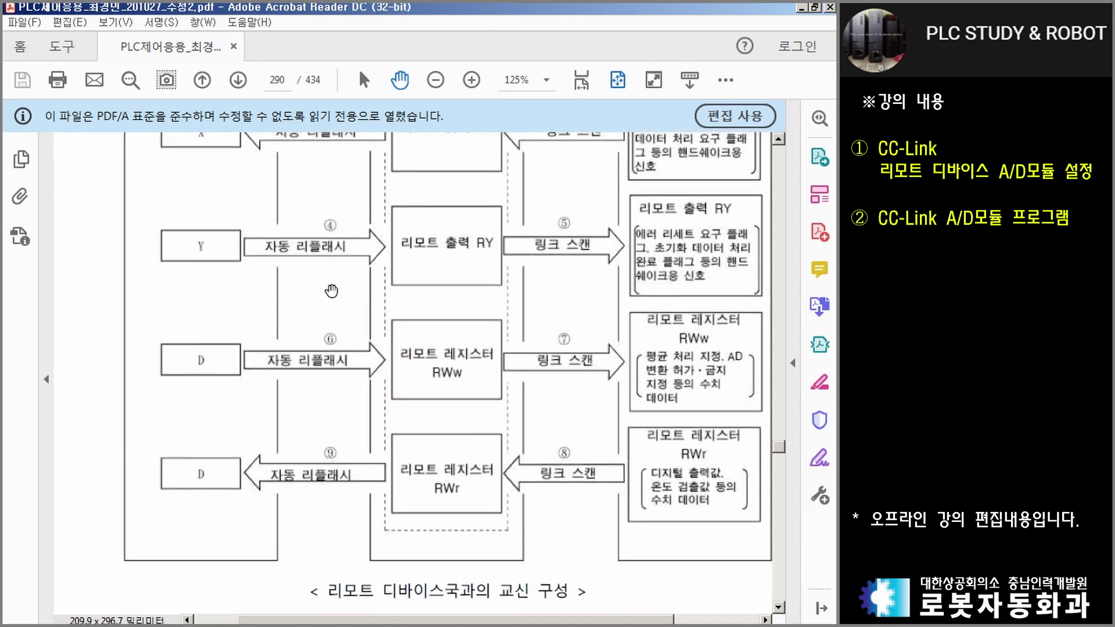
In the remote device input address figure, box station 1's first RX rows, its heading, and "2국 점유" one after another
scroll(422, 301, "down", 10)
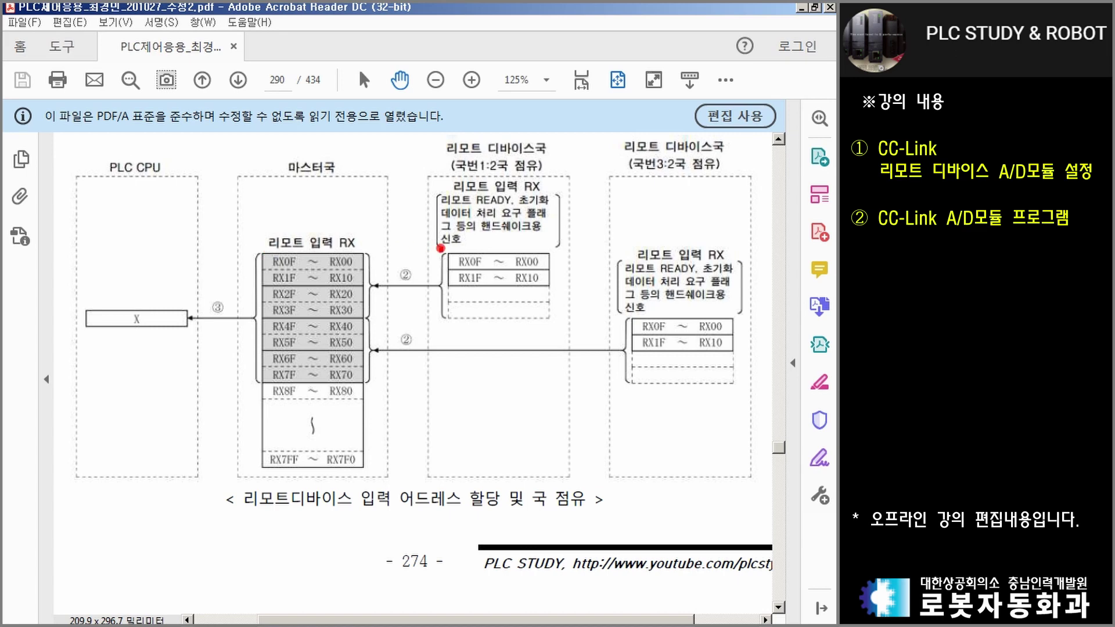
left_click_drag(441, 248, 549, 286)
key("Escape")
left_click_drag(445, 137, 571, 160)
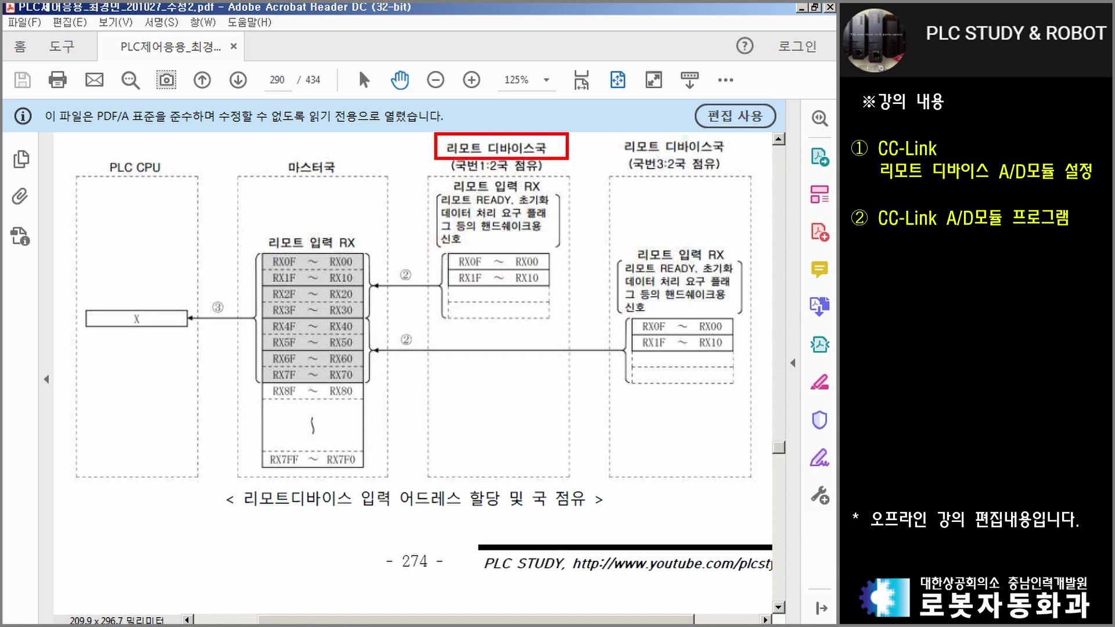
key("Escape")
left_click_drag(482, 152, 554, 179)
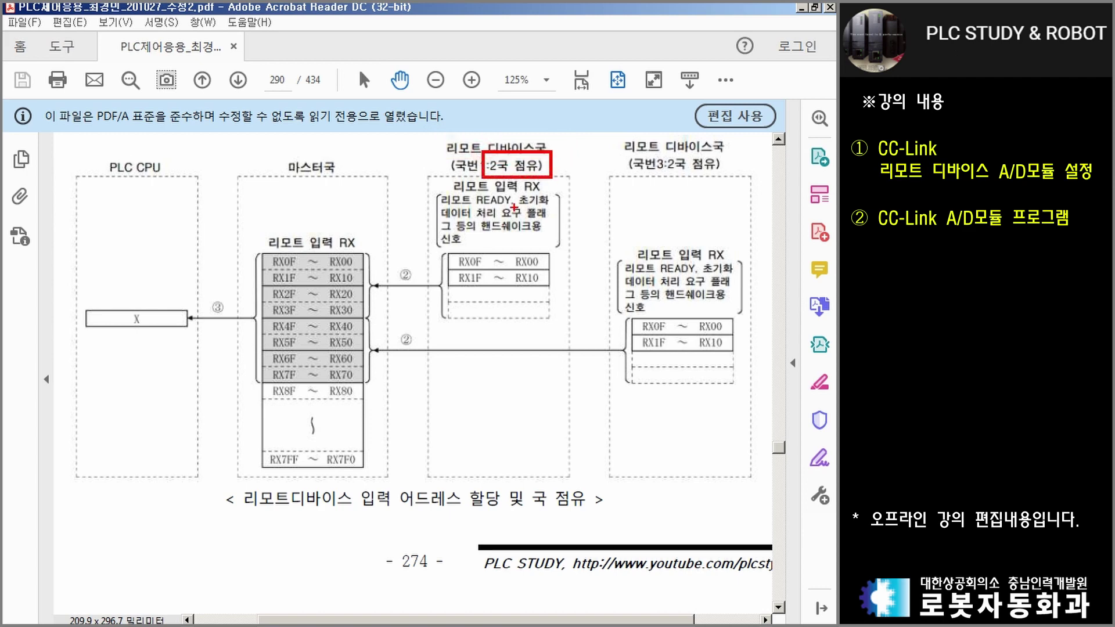
Box all of station 1's RX rows with the master's, replace it with separate boxes around each one's first two rows, and clear them
key("Escape")
mouse_move(265, 244)
left_mouse_down()
mouse_move(365, 323)
mouse_move(556, 320)
left_mouse_up()
key("Escape")
left_click_drag(445, 244, 548, 287)
left_click_drag(257, 251, 367, 284)
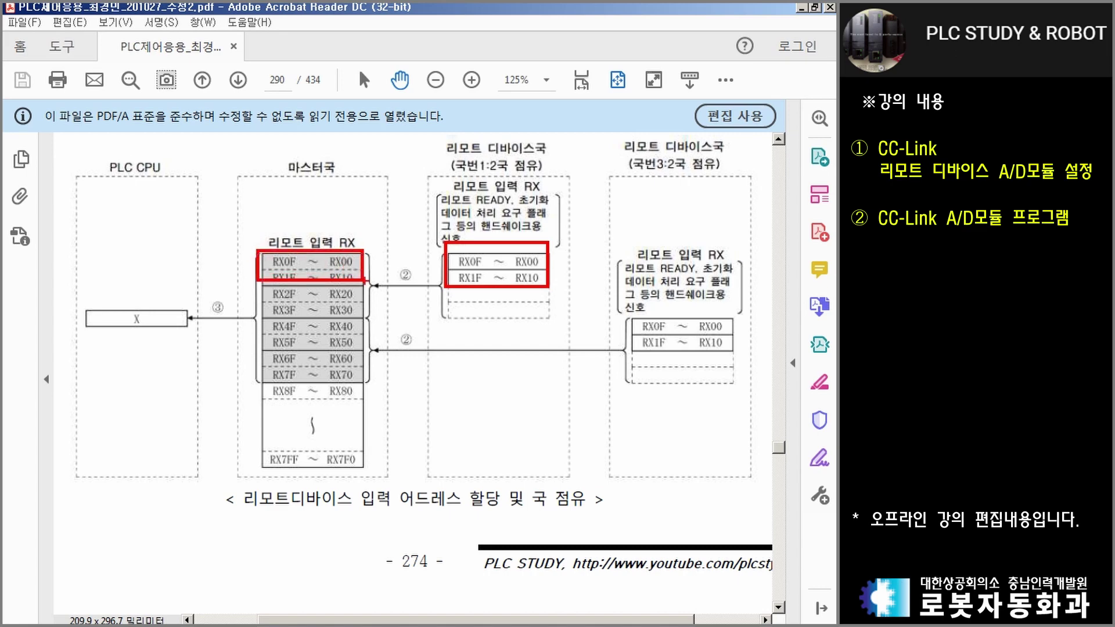
key("Escape")
Box RX0F–RX10 across to station 1 and RX2F–RX30 across to station 3, mark station 3's heading, and clear the annotations
key("ctrl+2")
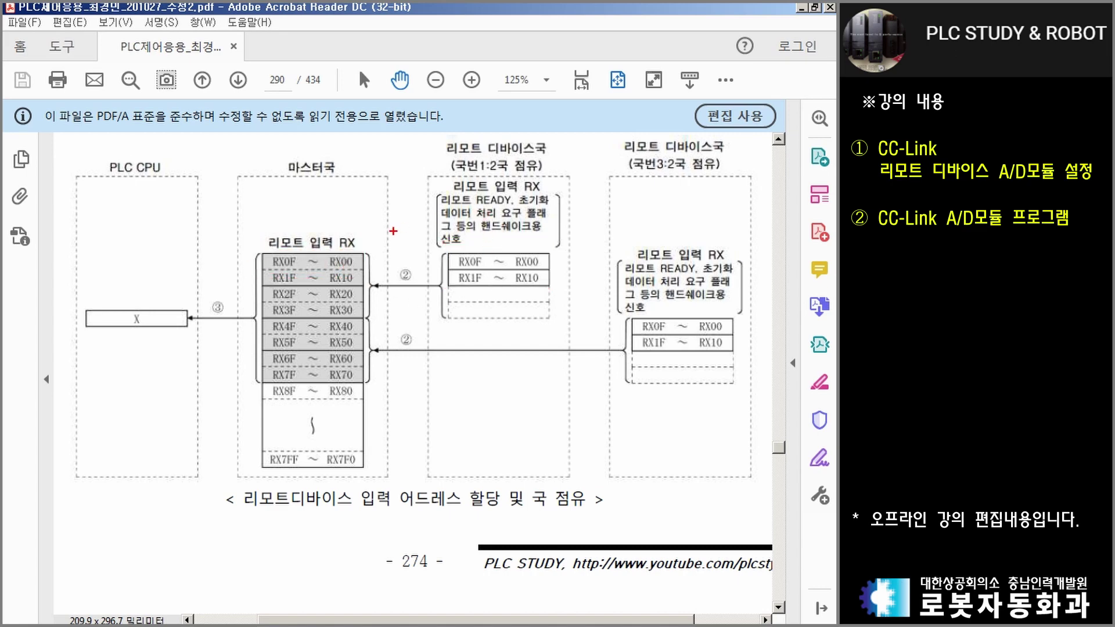
left_click_drag(261, 253, 557, 285)
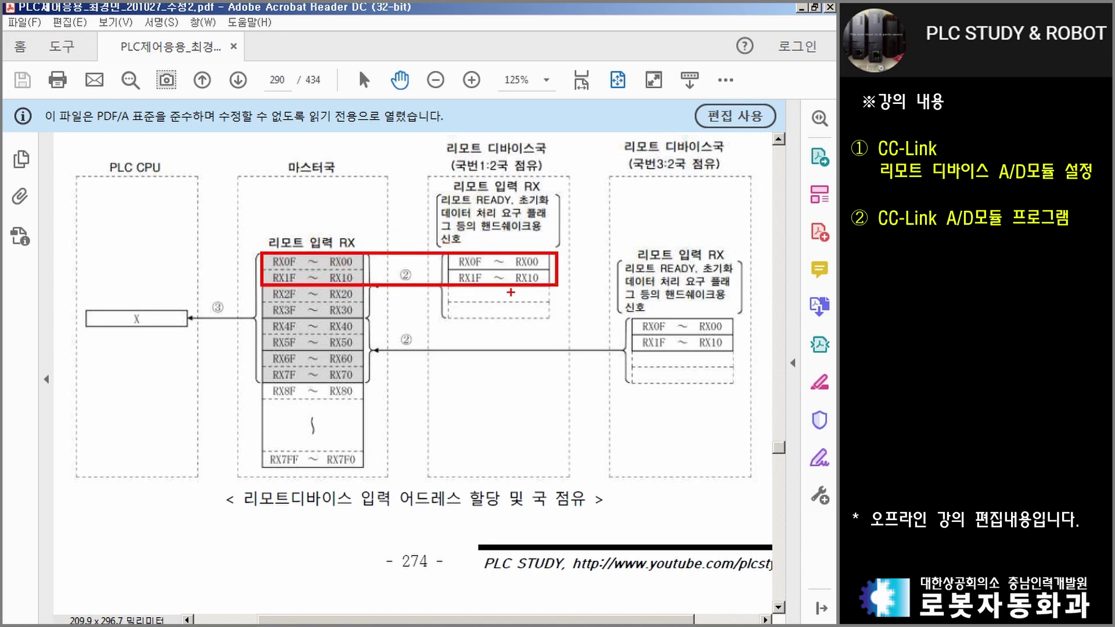
mouse_move(259, 287)
left_mouse_down()
mouse_move(705, 348)
mouse_move(751, 316)
left_mouse_up()
mouse_move(658, 178)
left_mouse_down()
mouse_move(709, 180)
mouse_move(669, 149)
mouse_move(642, 185)
left_mouse_up()
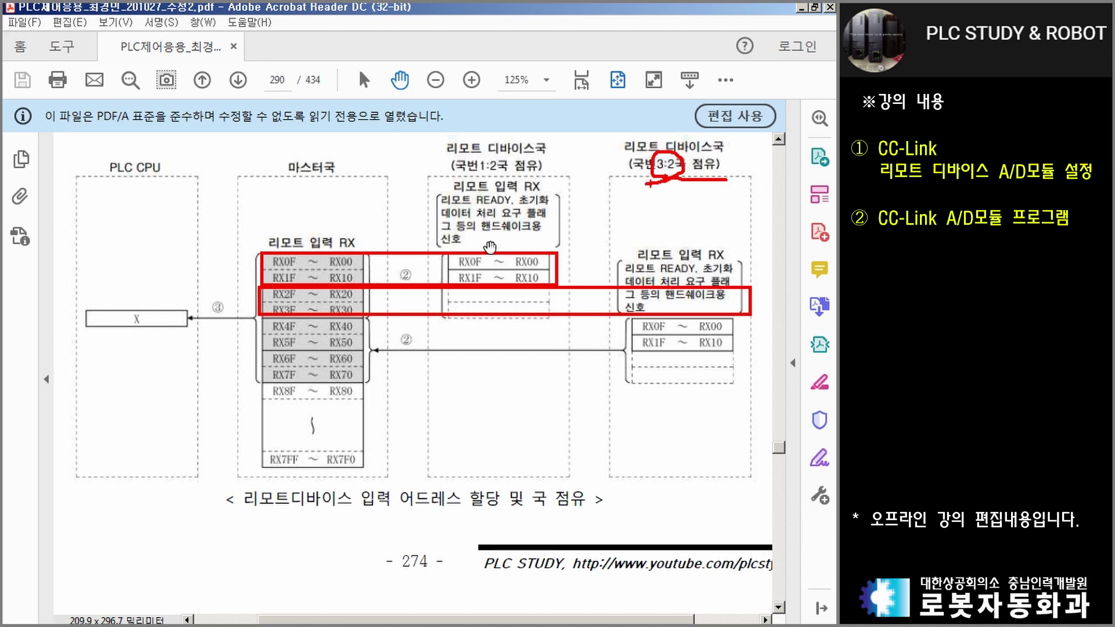
key("Escape")
Underline "2국 점유" for station 1 and "국번3" for station 3, circle both station headings, and clear the marks
key("ctrl+2")
mouse_move(486, 178)
left_mouse_down()
mouse_move(465, 180)
mouse_move(448, 162)
mouse_move(494, 175)
mouse_move(666, 171)
left_mouse_up()
key("e")
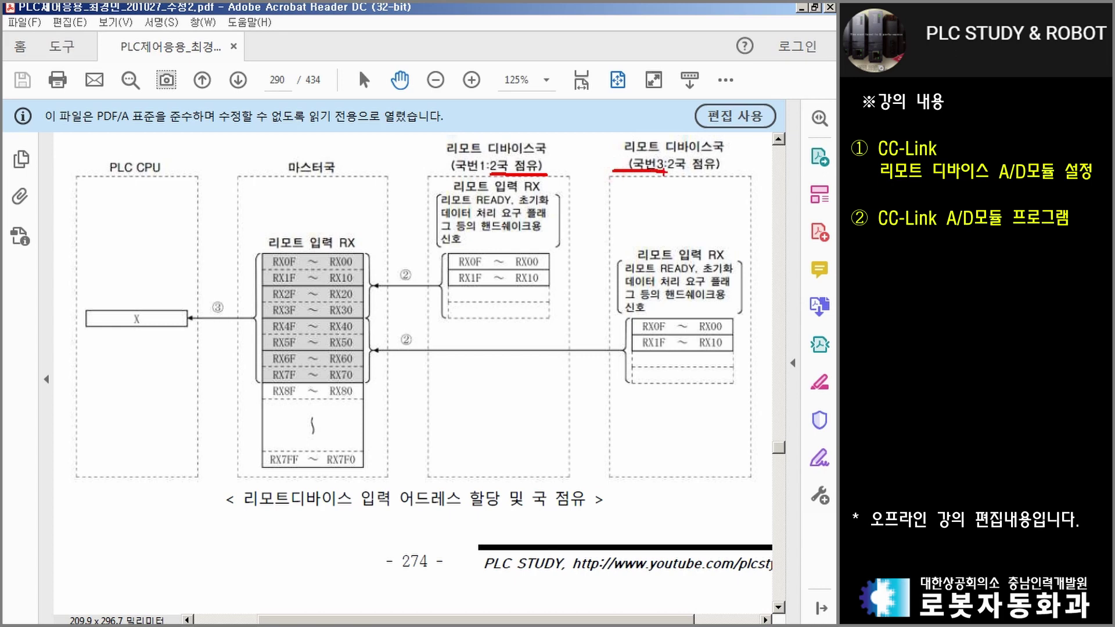
mouse_move(504, 181)
left_mouse_down()
mouse_move(464, 174)
mouse_move(476, 162)
mouse_move(462, 153)
mouse_move(503, 189)
left_mouse_up()
key("ctrl+z")
mouse_move(704, 171)
left_mouse_down()
mouse_move(615, 148)
mouse_move(708, 168)
left_mouse_up()
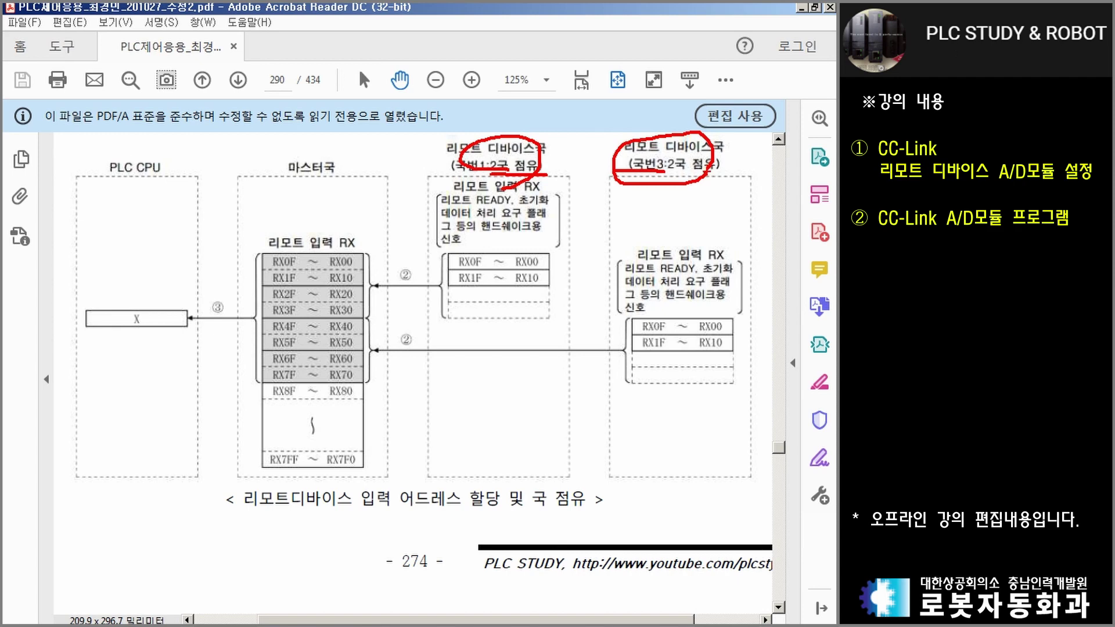
key("Escape")
Circle "1:2국" and "3:2국" in the two remote device station headings of the RX figure, and clear the circles
left_click_drag(492, 253, 490, 253)
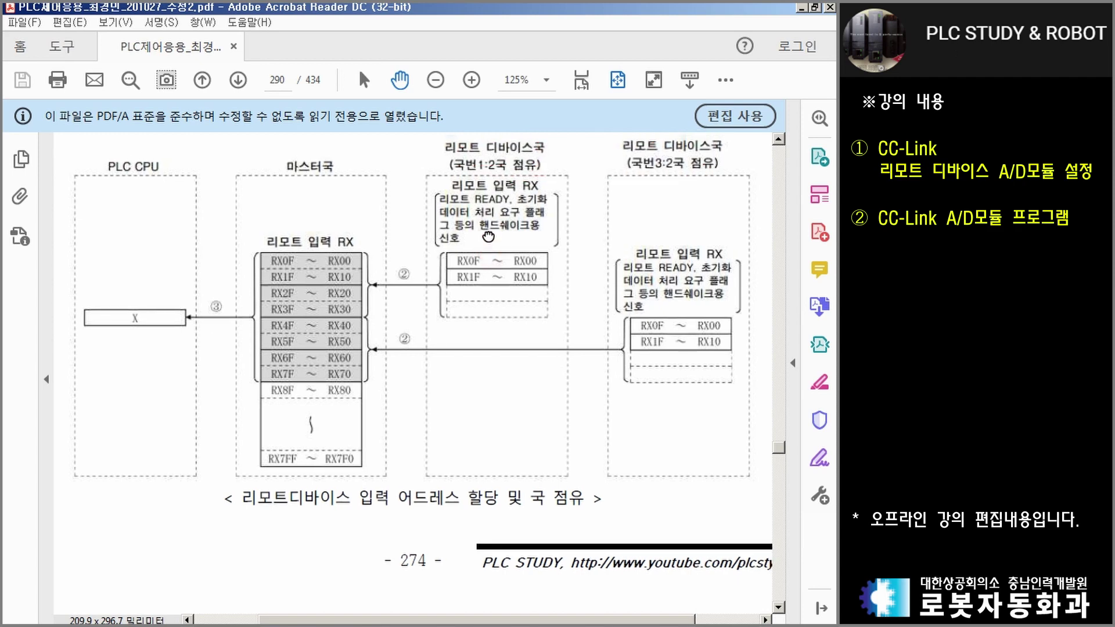
mouse_move(524, 176)
left_mouse_down()
mouse_move(481, 181)
mouse_move(517, 152)
left_mouse_up()
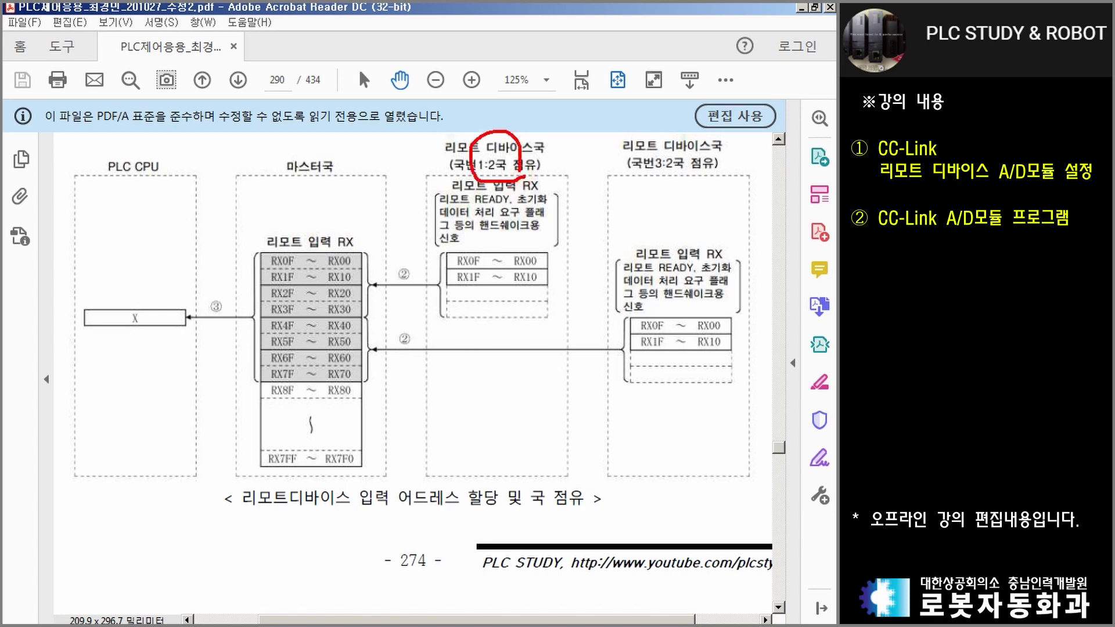
left_click_drag(692, 170, 644, 168)
left_click_drag(684, 133, 676, 163)
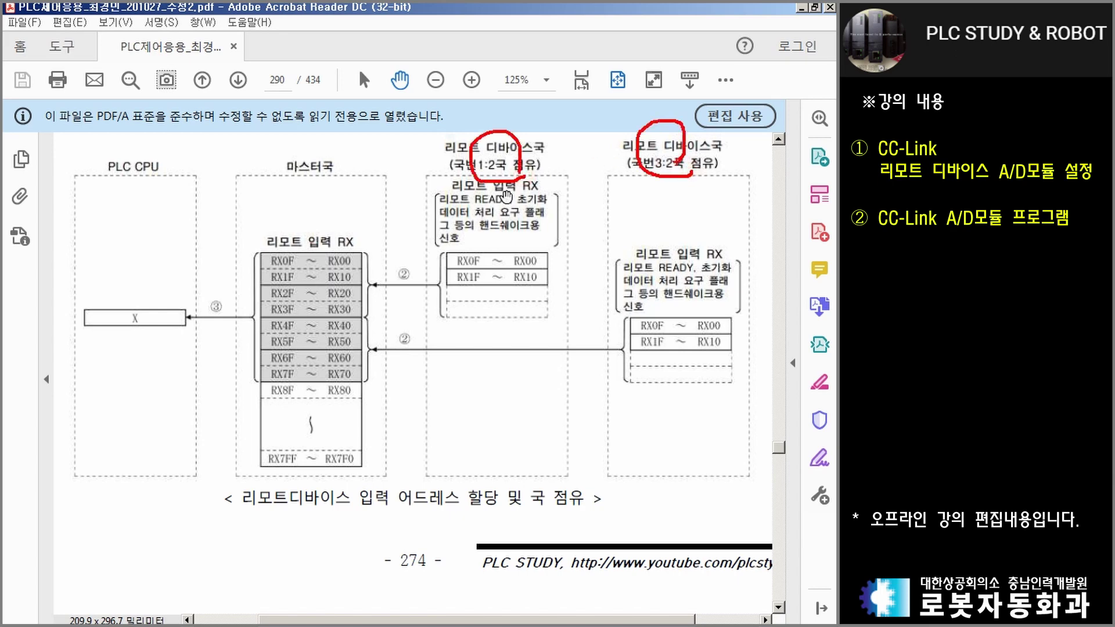
key("Escape")
In the remote output RY figure, box station 1's heading, its RY0F–RY30 link and station 3's RY4F–RY70 link, and clear the boxes
scroll(320, 256, "down", 5)
key("ctrl+2")
left_click_drag(456, 137, 573, 186)
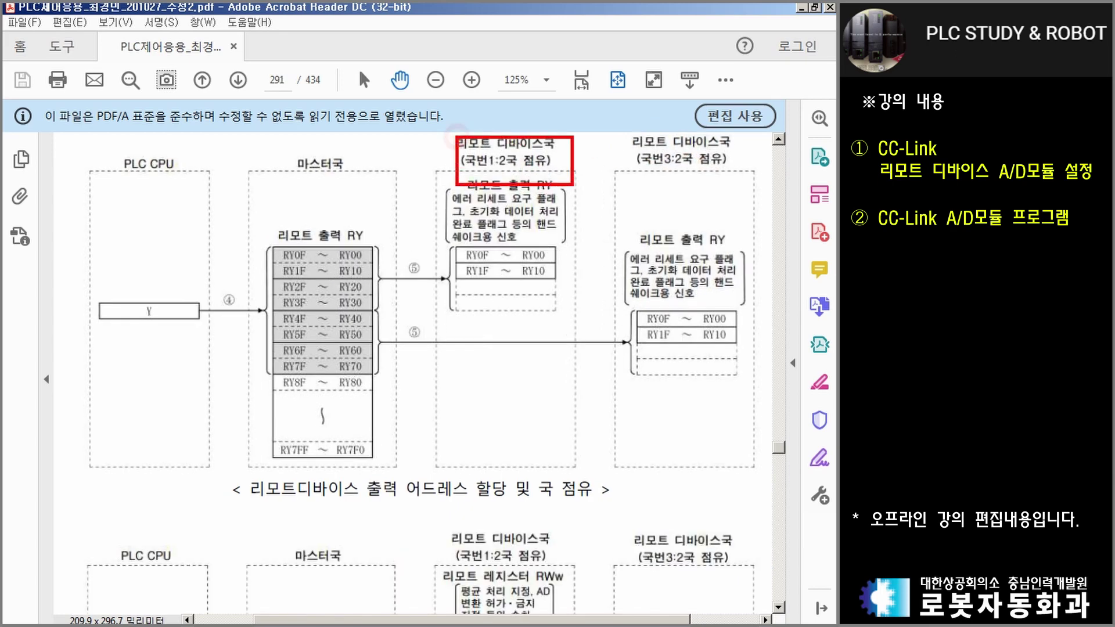
mouse_move(261, 241)
left_mouse_down()
mouse_move(500, 314)
mouse_move(559, 312)
left_mouse_up()
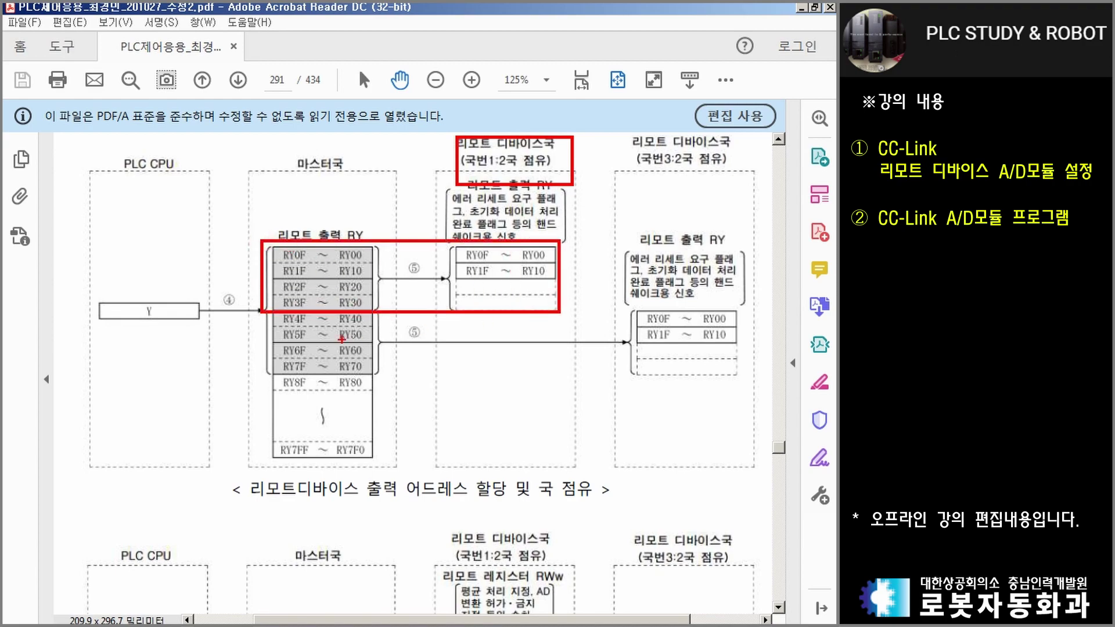
mouse_move(277, 308)
left_mouse_down()
mouse_move(665, 395)
mouse_move(759, 401)
mouse_move(749, 386)
left_mouse_up()
key("Escape")
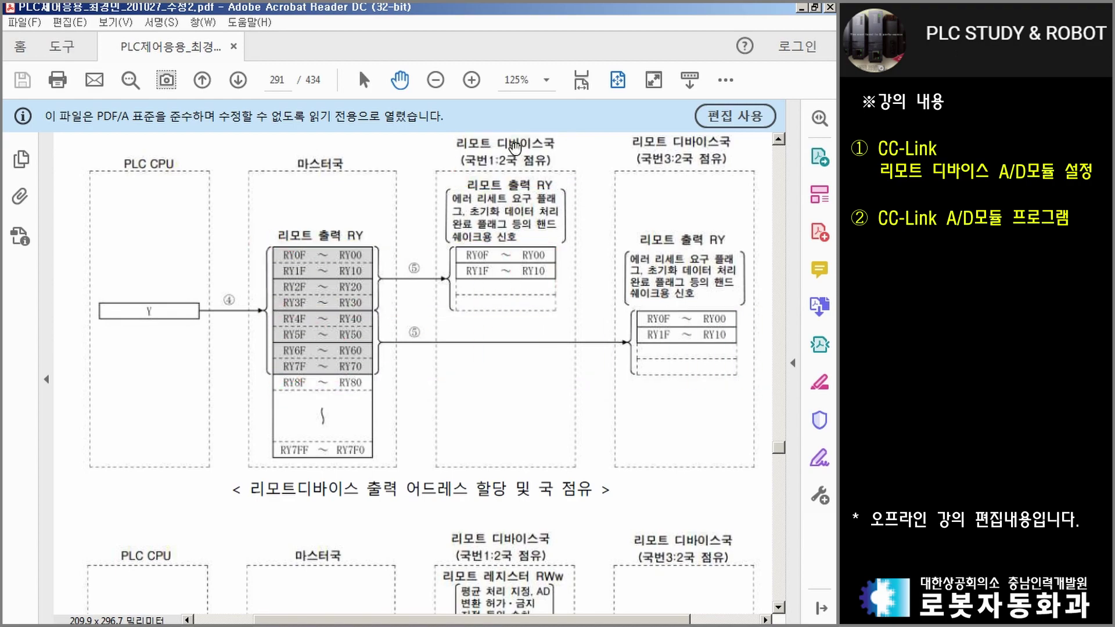
In the remote register RWw figure, box station 1's RWw0–RWw7 rows and mark its heading, magnifying the figure for a second attempt
scroll(638, 385, "down", 10)
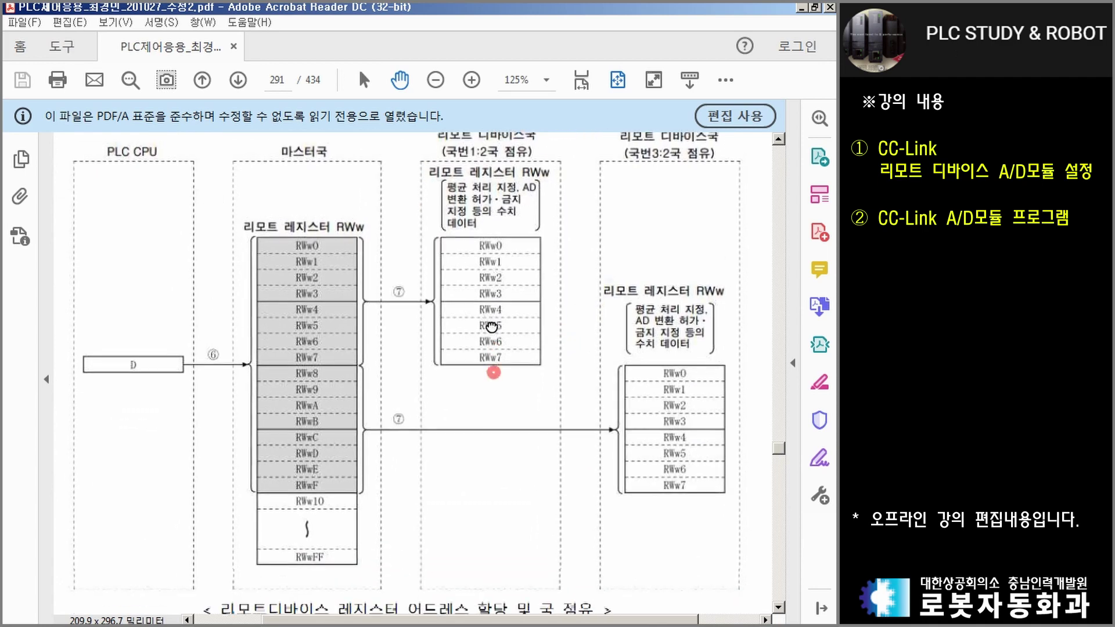
key("ctrl+2")
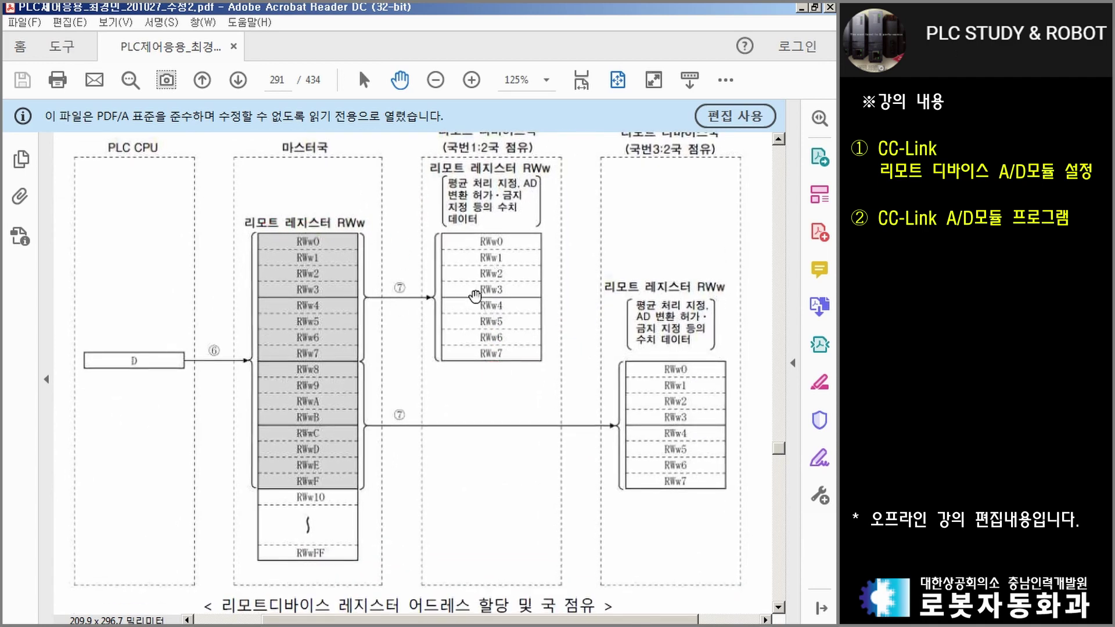
left_click_drag(424, 226, 554, 378)
left_click_drag(468, 157, 502, 158)
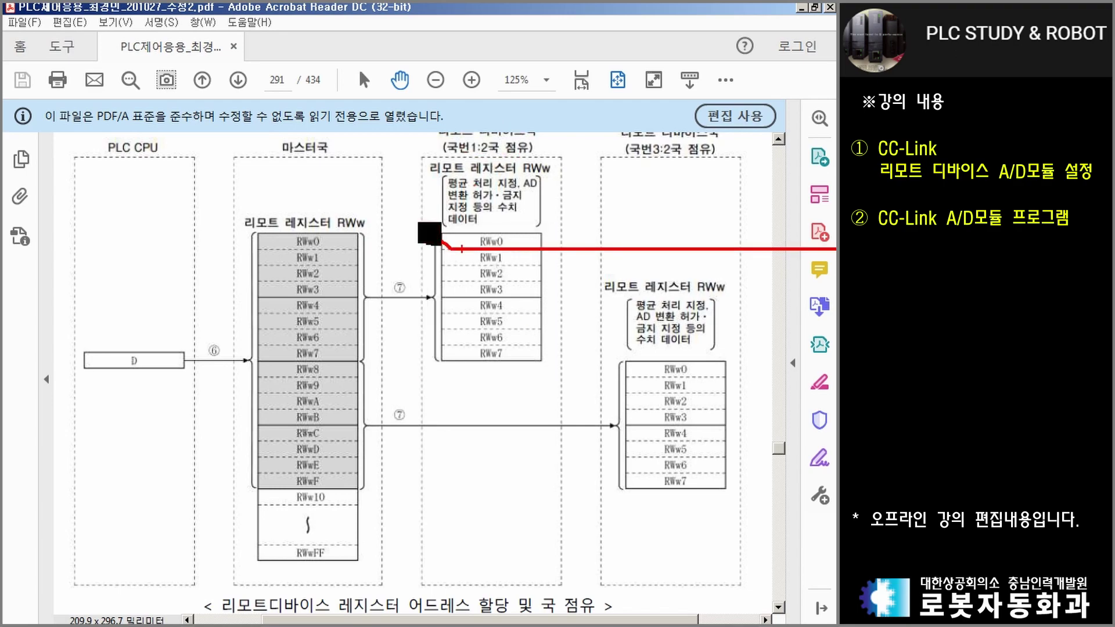
key("Escape")
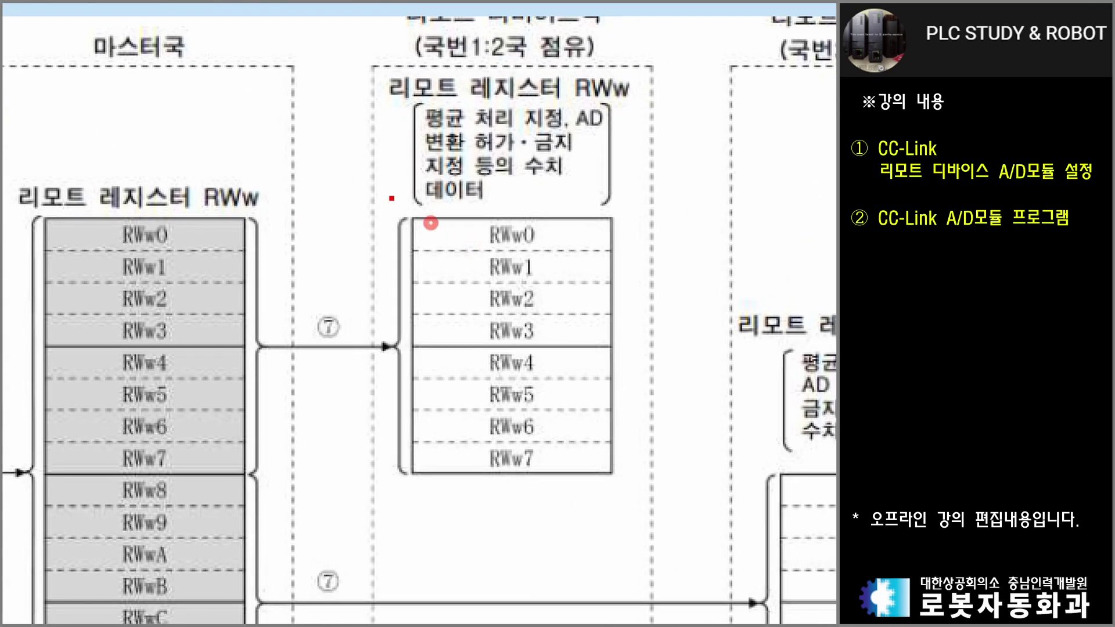
left_click_drag(430, 221, 662, 480)
left_click_drag(493, 16, 495, 96)
left_click_drag(395, 210, 585, 355)
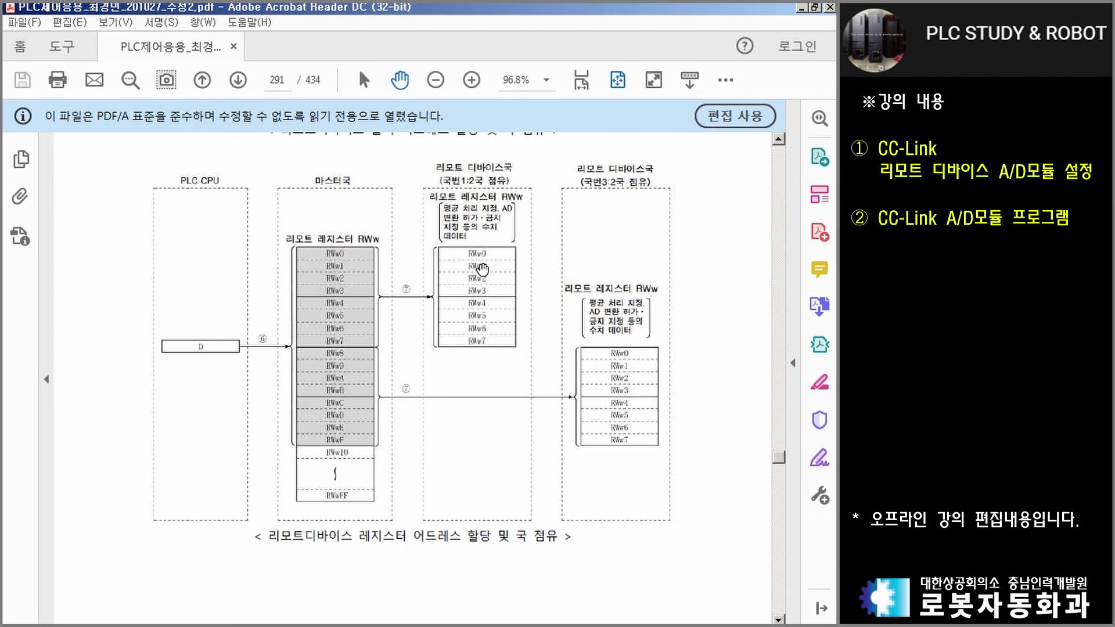
Box RWw0–RWw3 and RWw0–RWw7 across to station 1 in turn, box RWw4–RWw7 across to station 3, and clear the boxes
left_click_drag(275, 241, 525, 295)
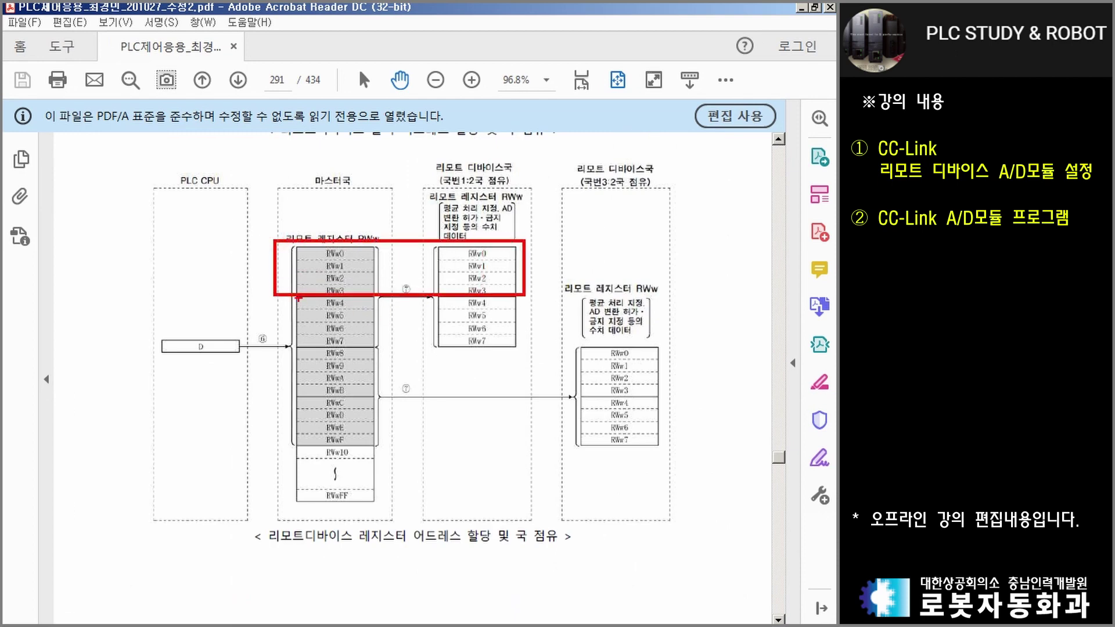
key("e")
mouse_move(286, 240)
left_mouse_down()
mouse_move(296, 258)
mouse_move(534, 343)
left_mouse_up()
key("e")
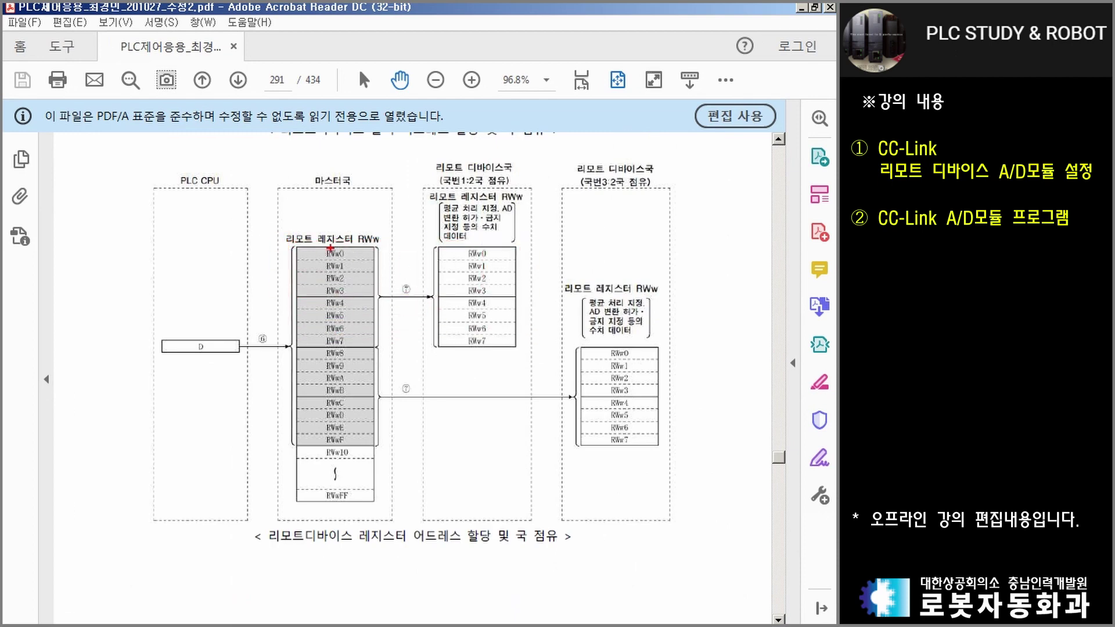
left_click_drag(285, 241, 530, 299)
left_click_drag(284, 299, 675, 350)
key("Escape")
Box the occupancy text in the station 1 and station 3 headings of the RWw figure, and clear the boxes
left_click_drag(459, 163, 526, 199)
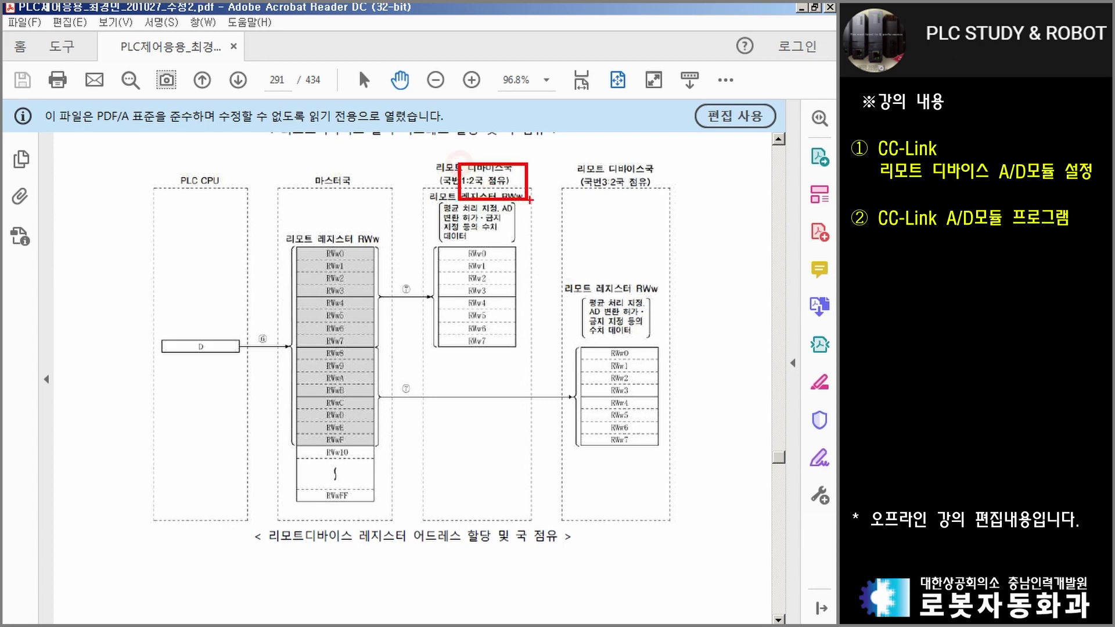
left_click_drag(608, 166, 665, 207)
key("Escape")
In the RWr figure, box RWr0–RWr3 across to station 1 and RWr4–RWr7 across to station 3, mark both headings, and clear the annotations
scroll(498, 281, "down", 3)
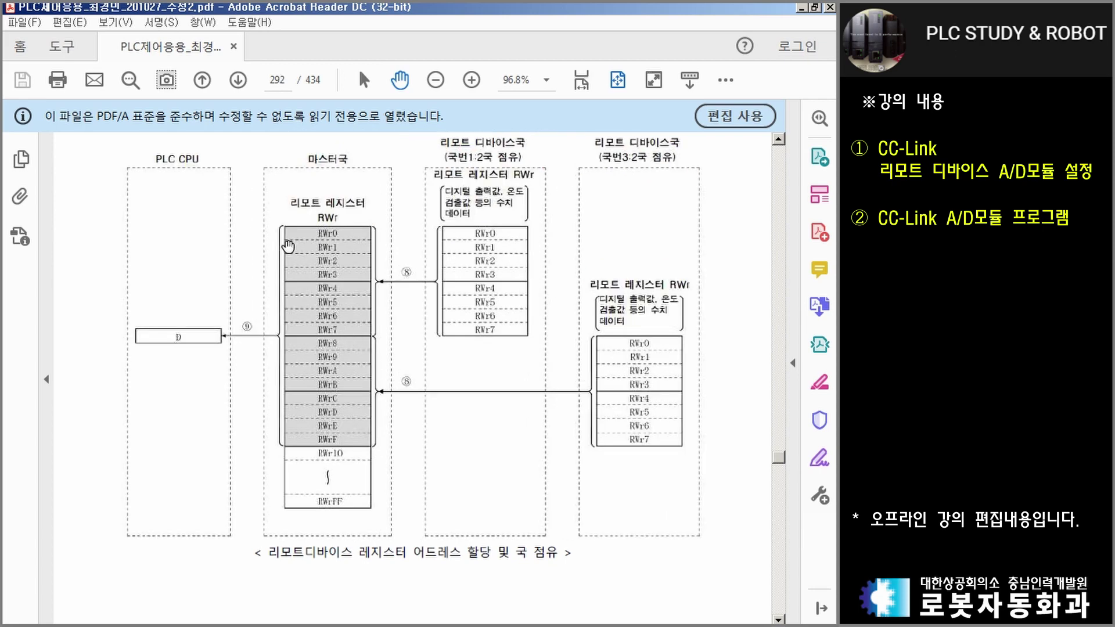
left_click_drag(296, 196, 369, 500)
key("e")
left_click_drag(279, 224, 546, 283)
left_click_drag(478, 151, 481, 168)
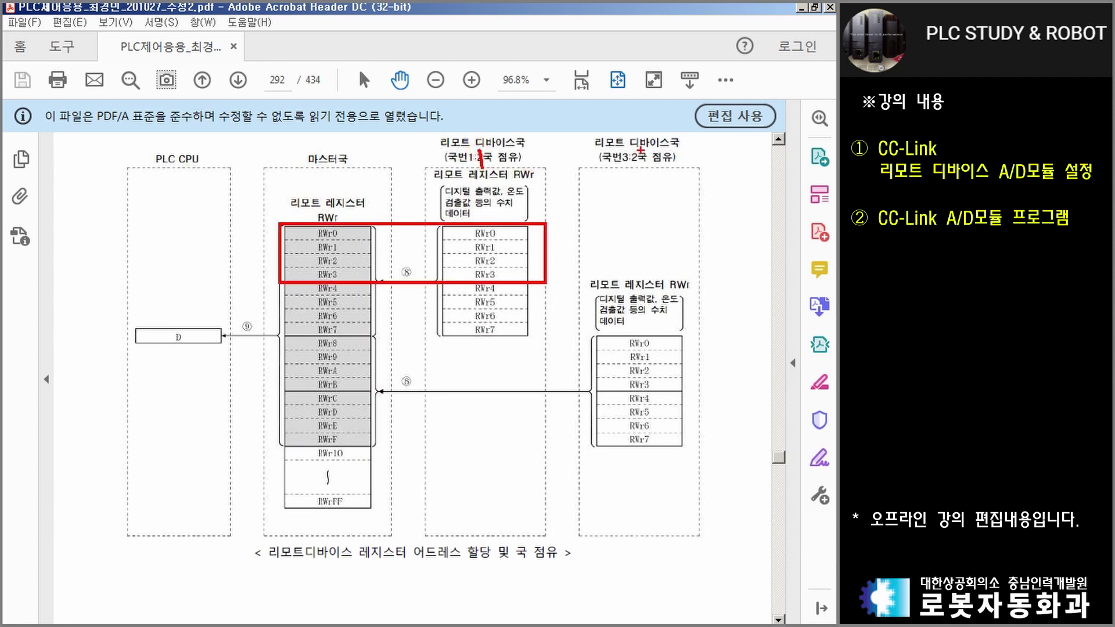
left_click_drag(634, 149, 635, 174)
mouse_move(279, 283)
left_mouse_down()
mouse_move(301, 298)
mouse_move(704, 333)
left_mouse_up()
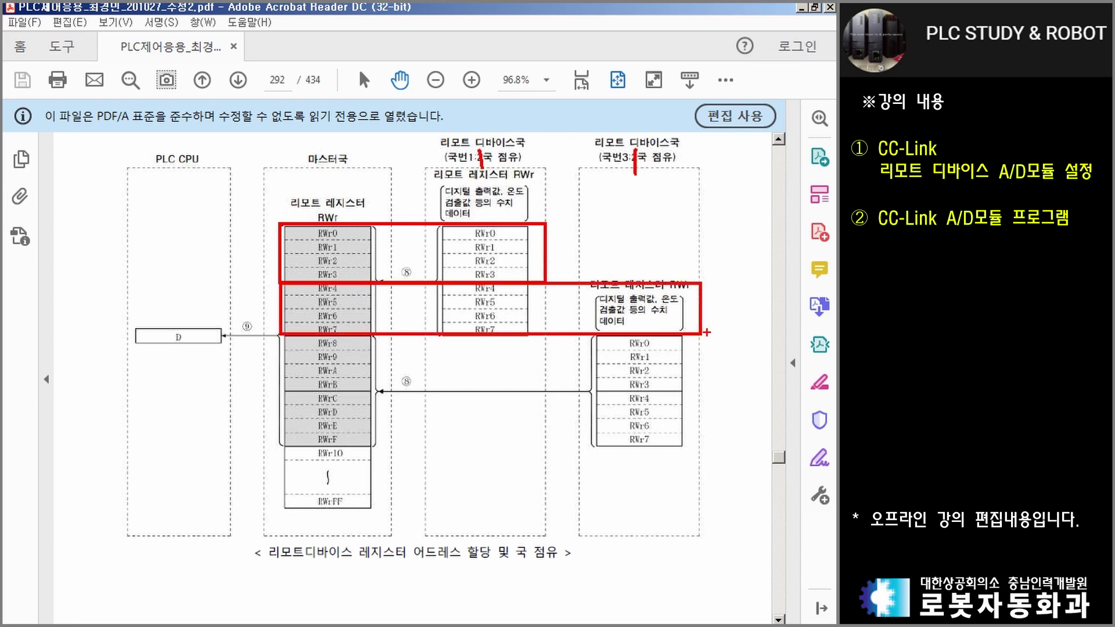
key("Escape")
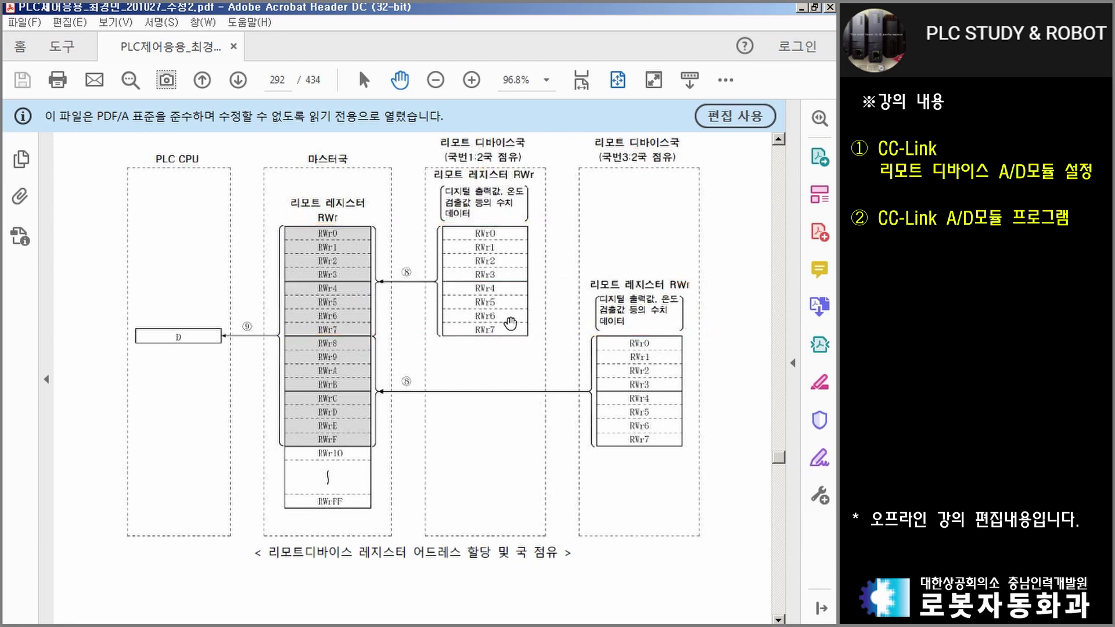
Switch to GX Works2 and open the CC-Link module configuration from the project's network parameters, boxing its entry
scroll(385, 478, "down", 3)
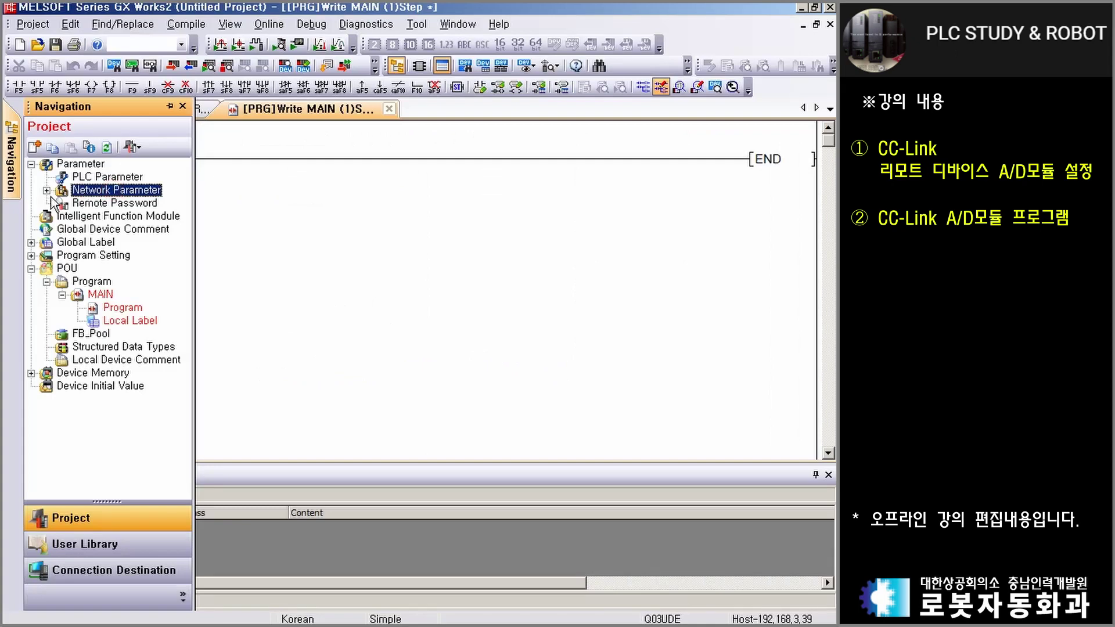
left_click(47, 191)
left_click(93, 215)
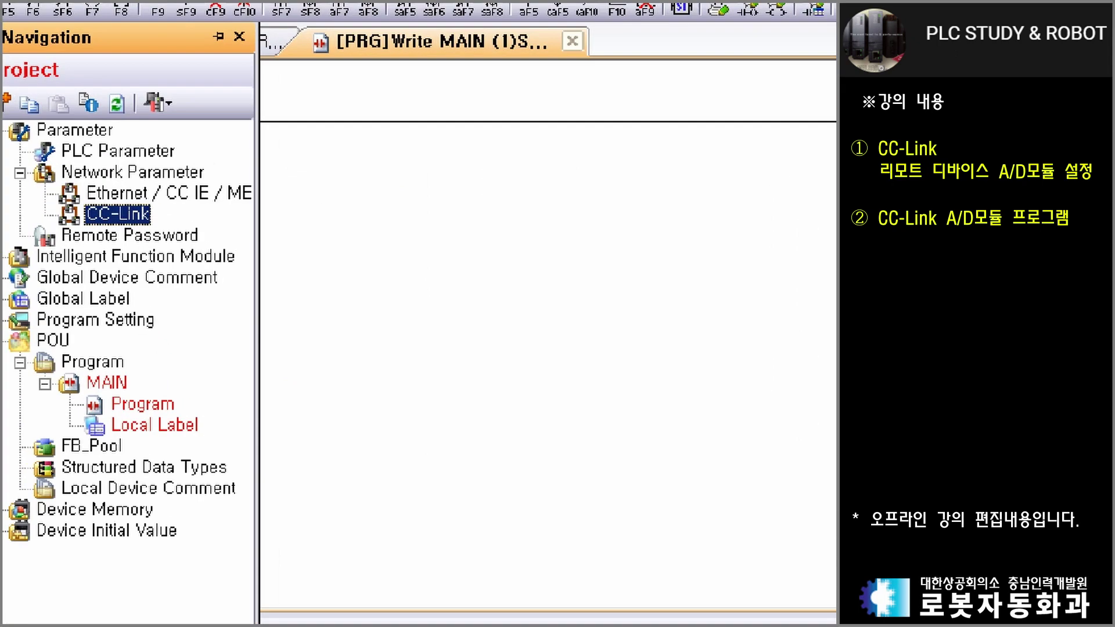
mouse_move(73, 194)
left_mouse_down()
mouse_move(189, 250)
mouse_move(340, 363)
left_mouse_up()
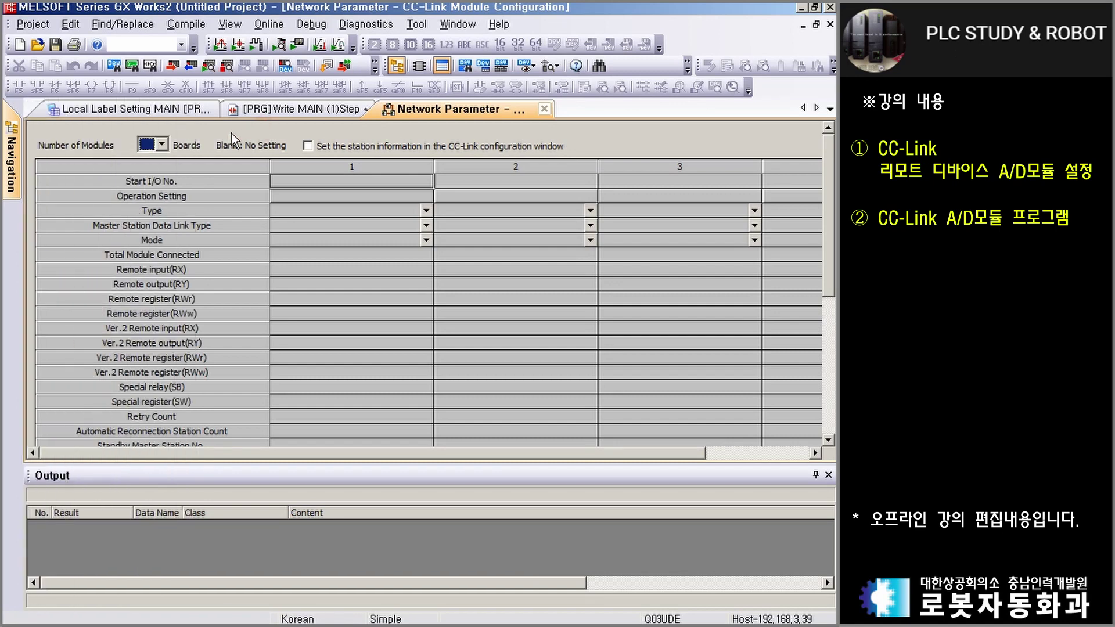
Set the number of CC-Link modules to 1 and the first module's start I/O number to 40
left_click(162, 145)
left_click(142, 169)
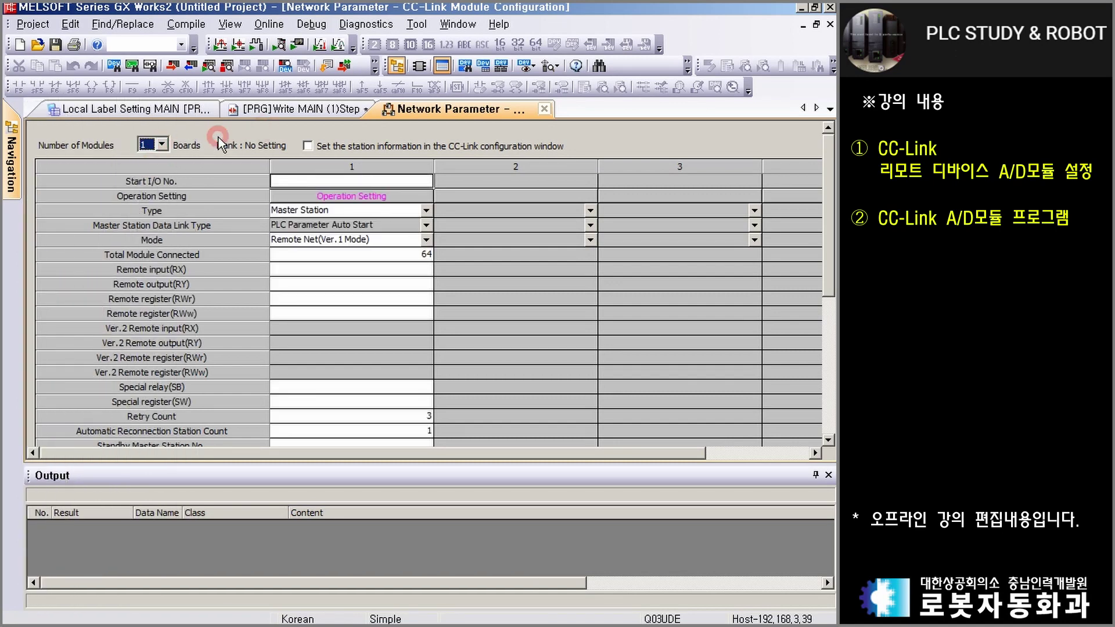
left_click(358, 181)
type("40")
key("Return")
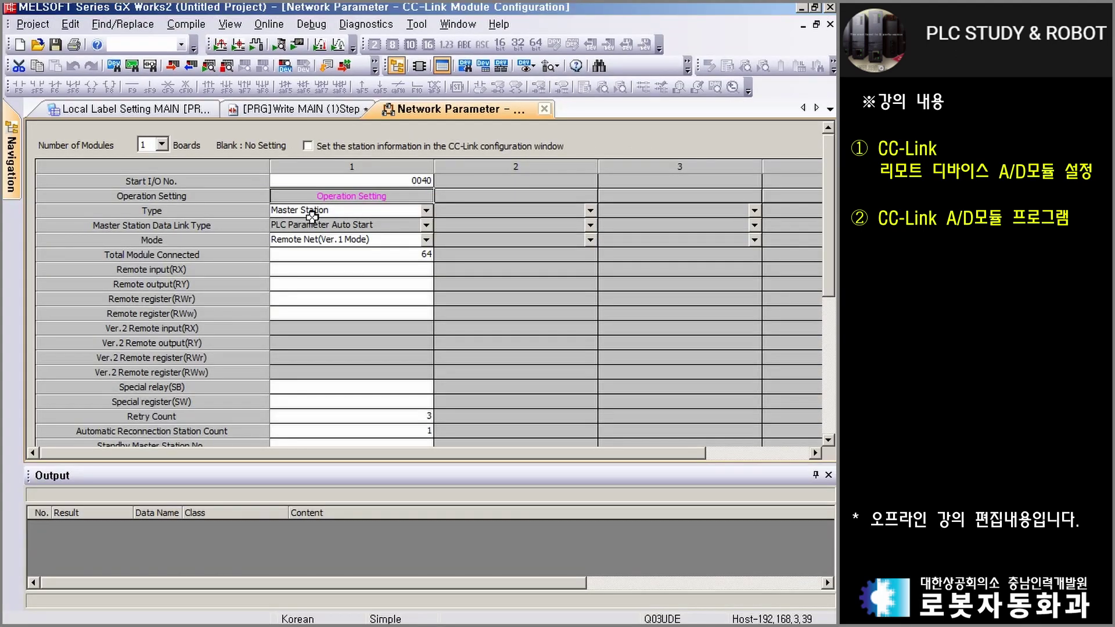
Keep the first module's mode at Remote Net(Ver.1 Mode) and set its total module connected to 1
left_click(216, 292)
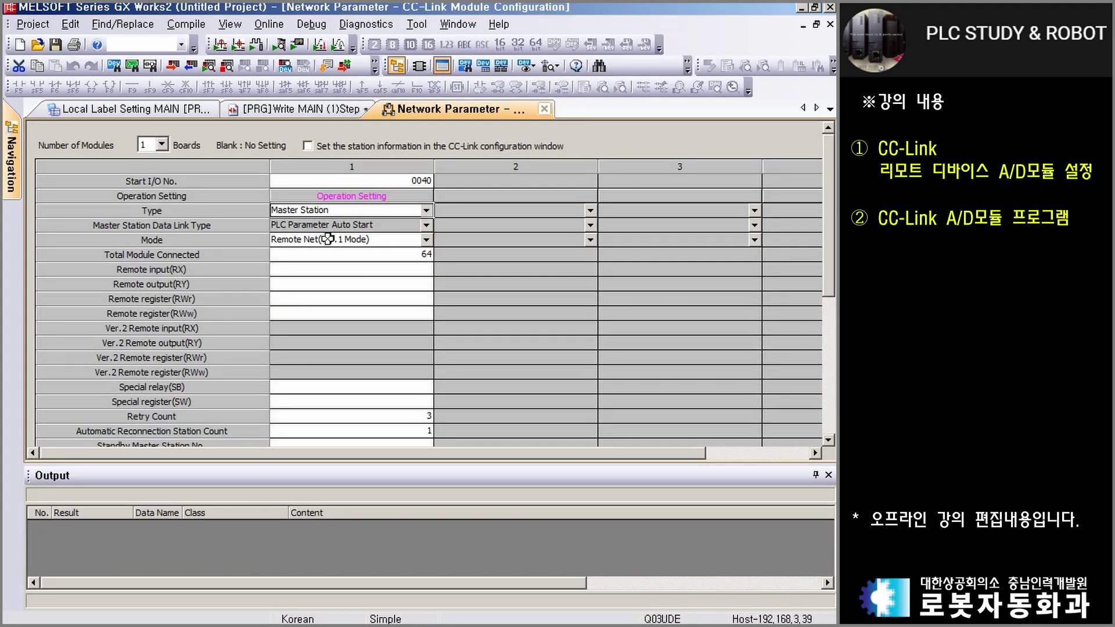
left_click(328, 239)
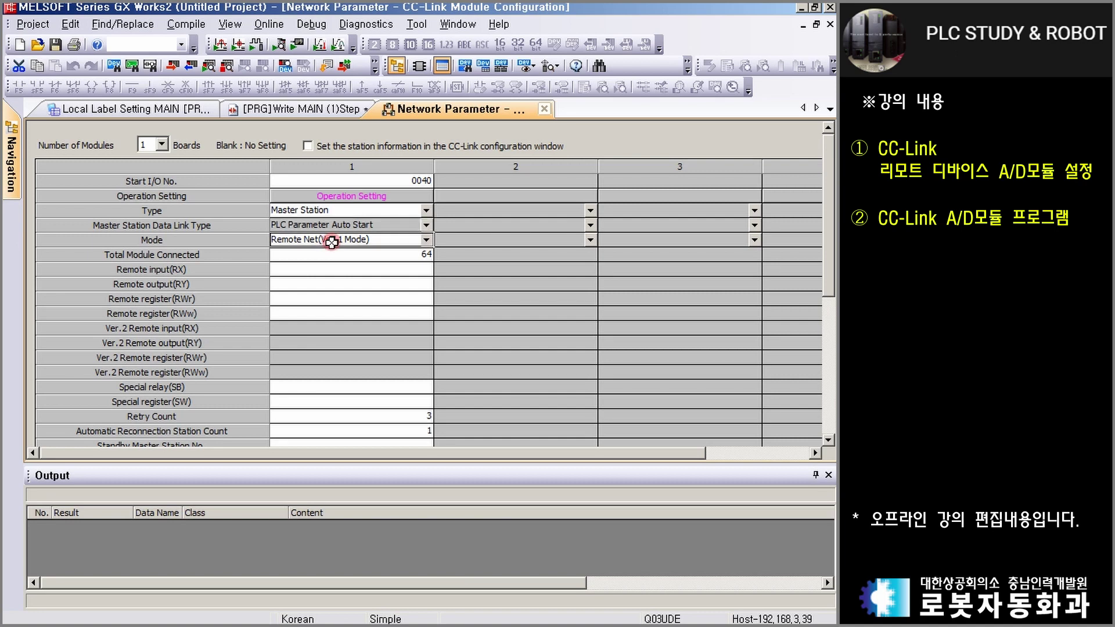
left_click(364, 257)
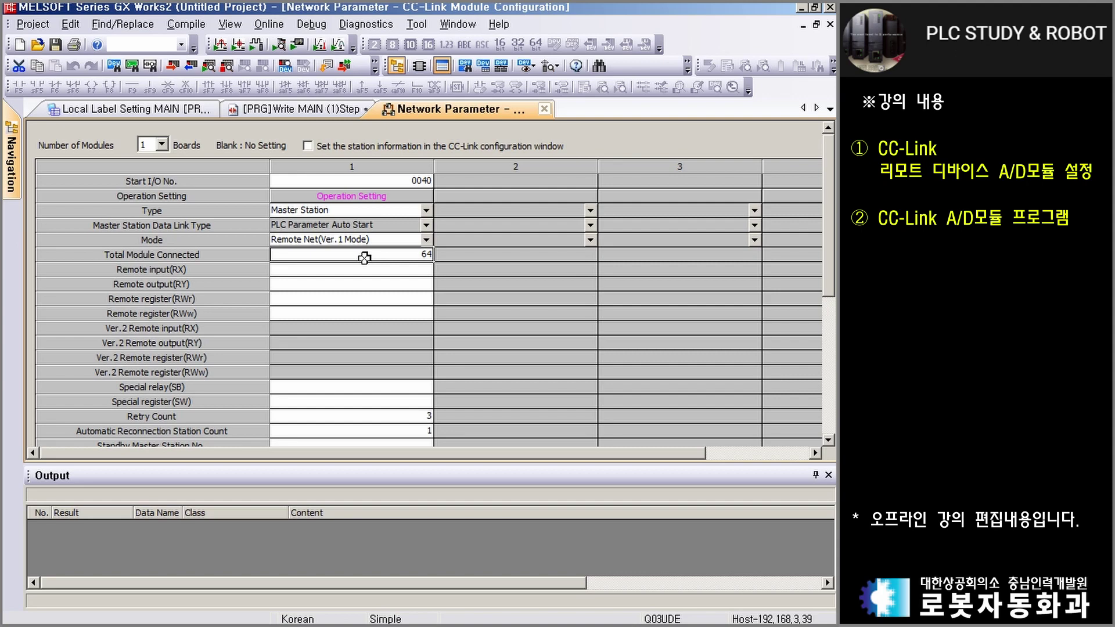
type("1")
Set the first module's remote input (RX) refresh device to X1000 and its remote output (RY) to Y1000
left_click(374, 269)
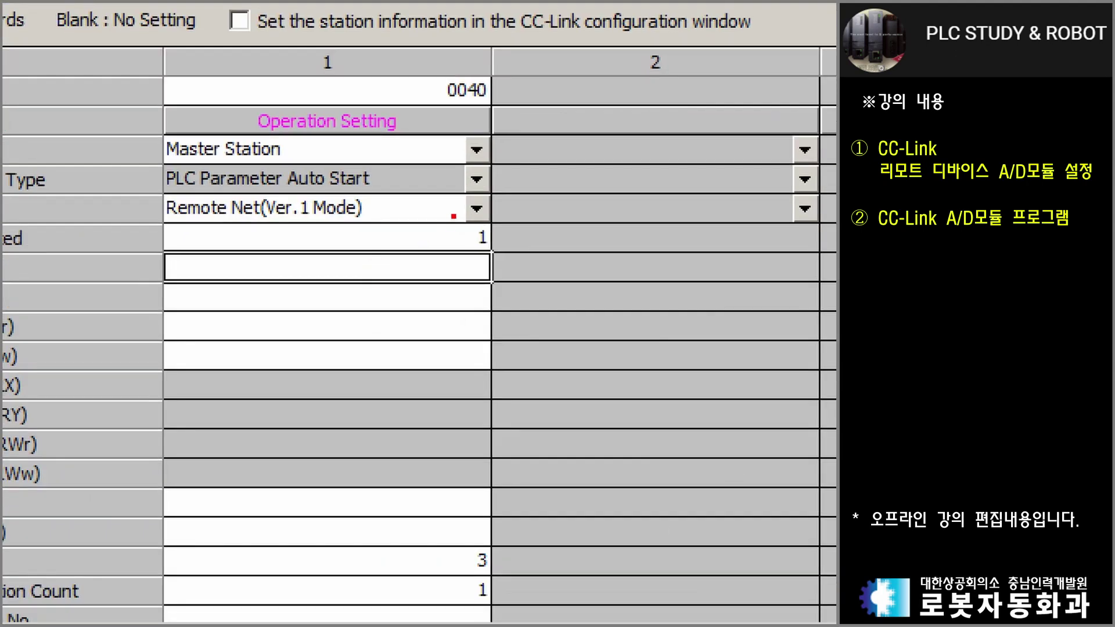
left_click_drag(454, 216, 525, 264)
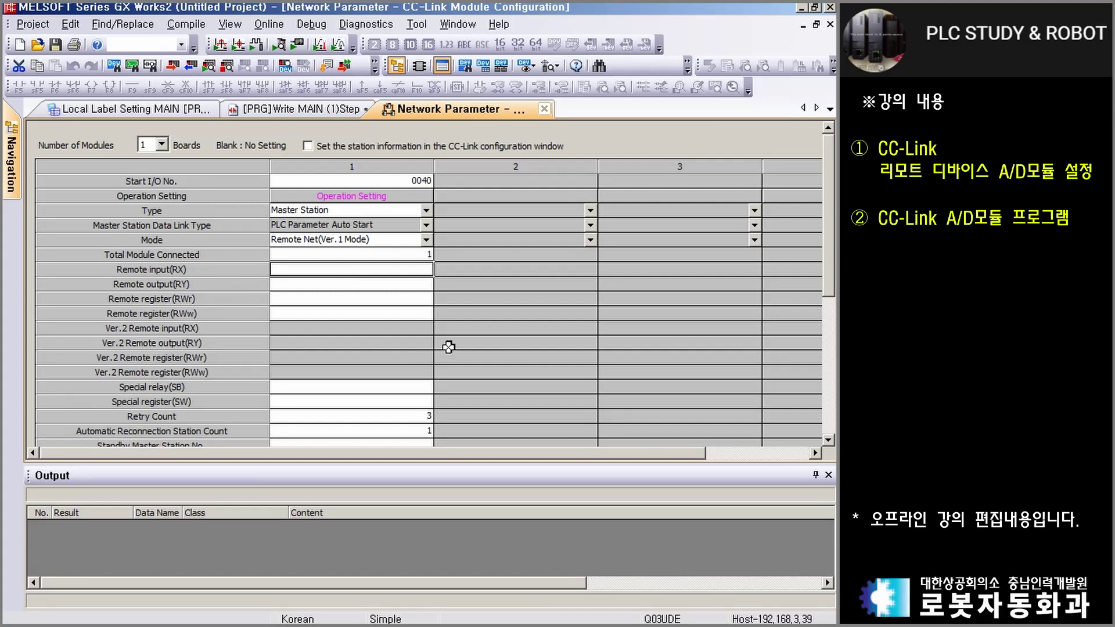
type("x")
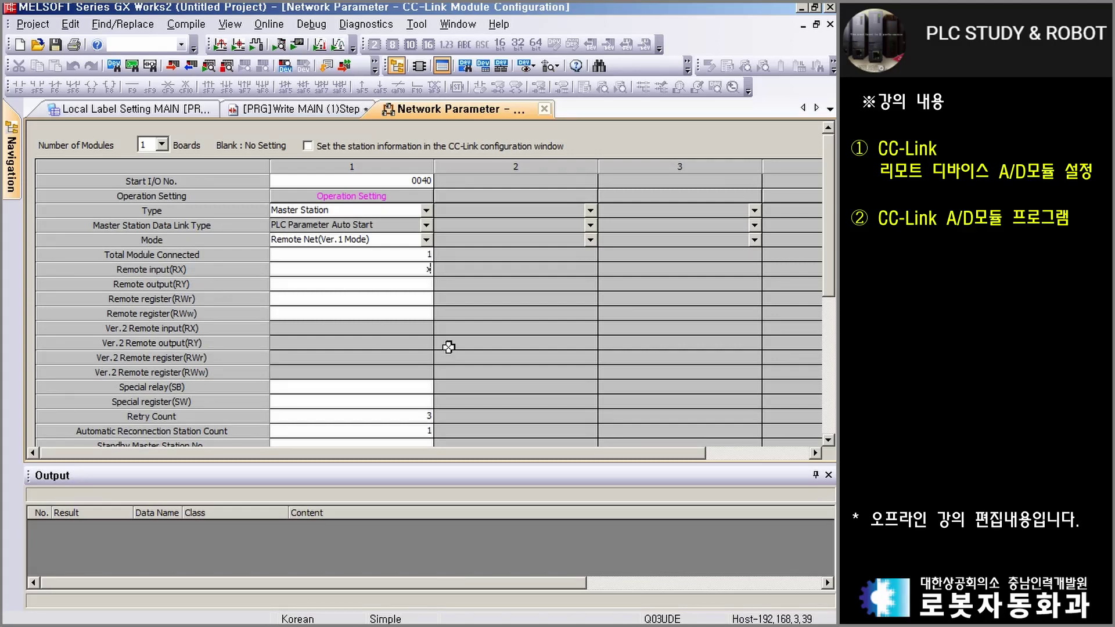
type("1000")
key("Return")
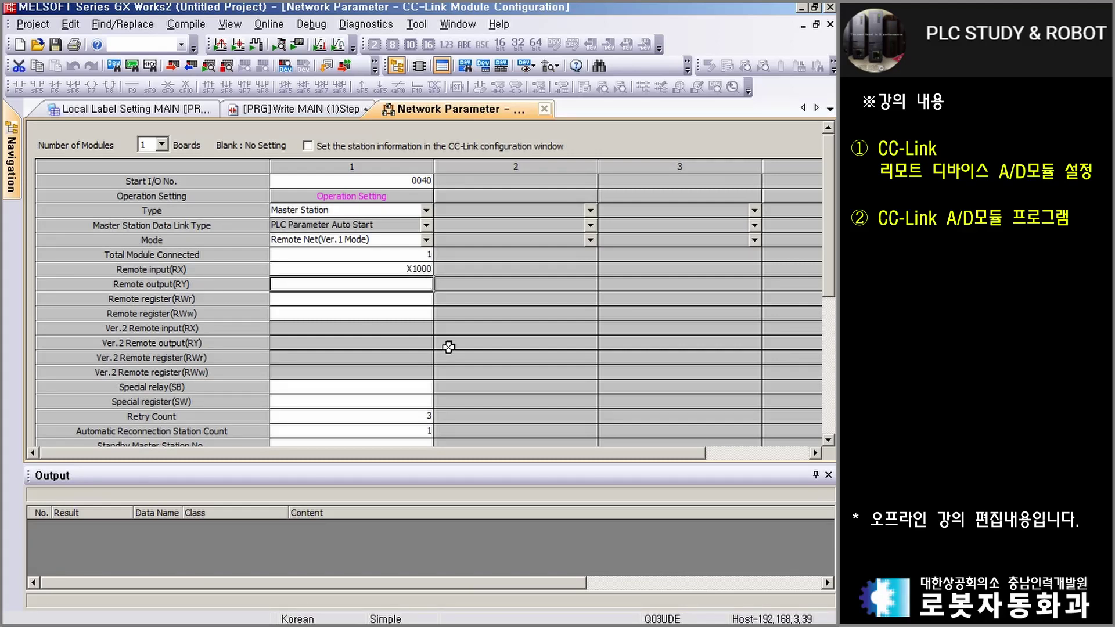
type("y1000")
key("Return")
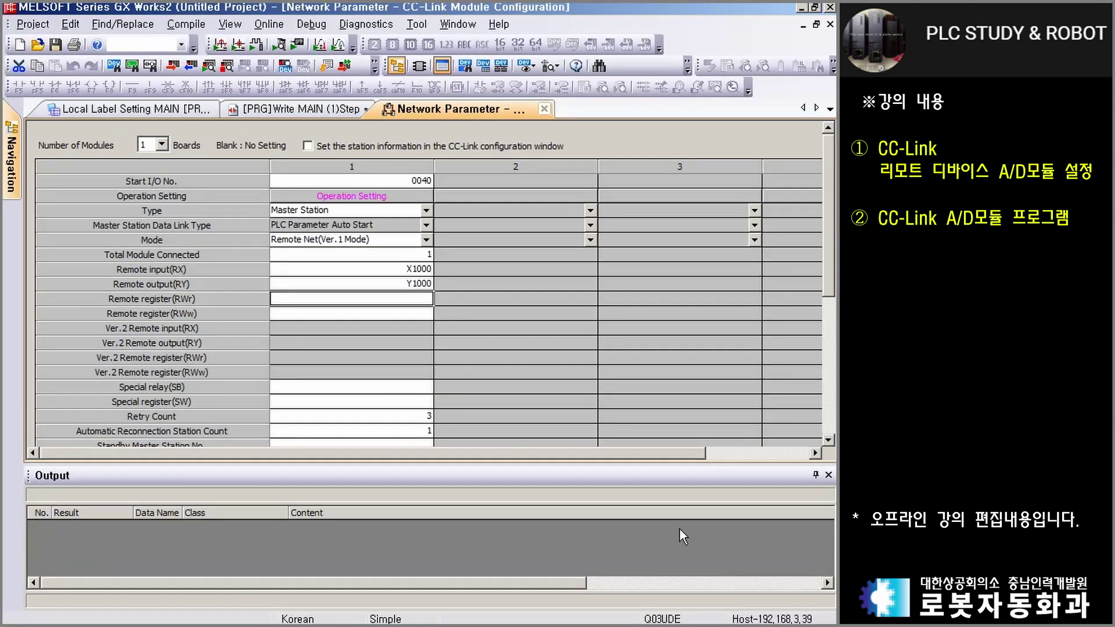
Assign D1000 to the first module's remote register RWr and D2000 to its remote register RWw
type("d")
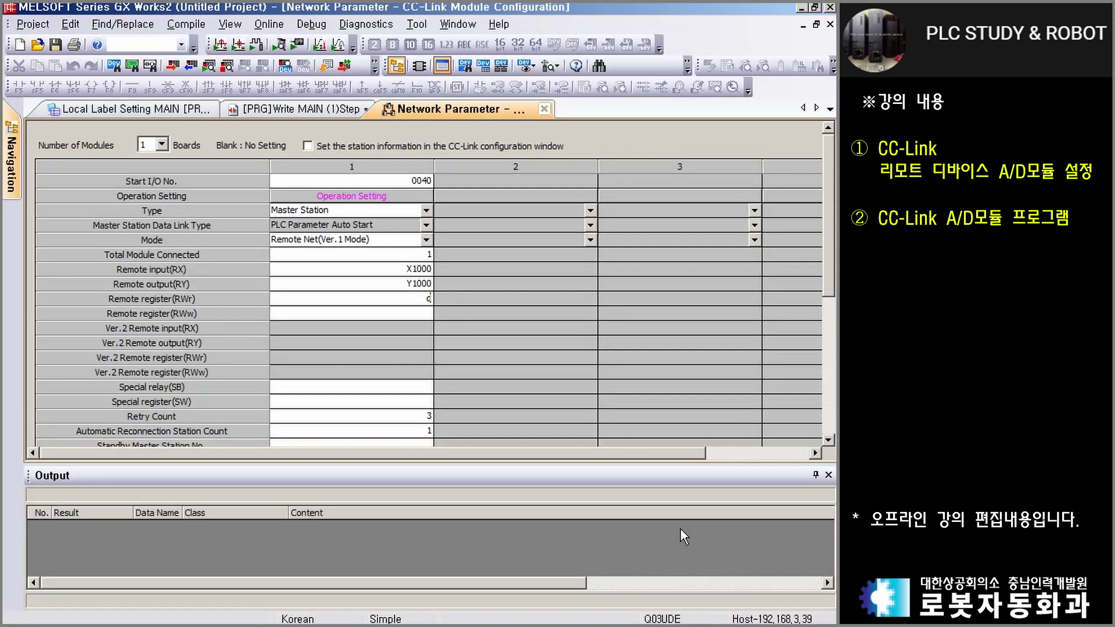
type("1000")
key("Return")
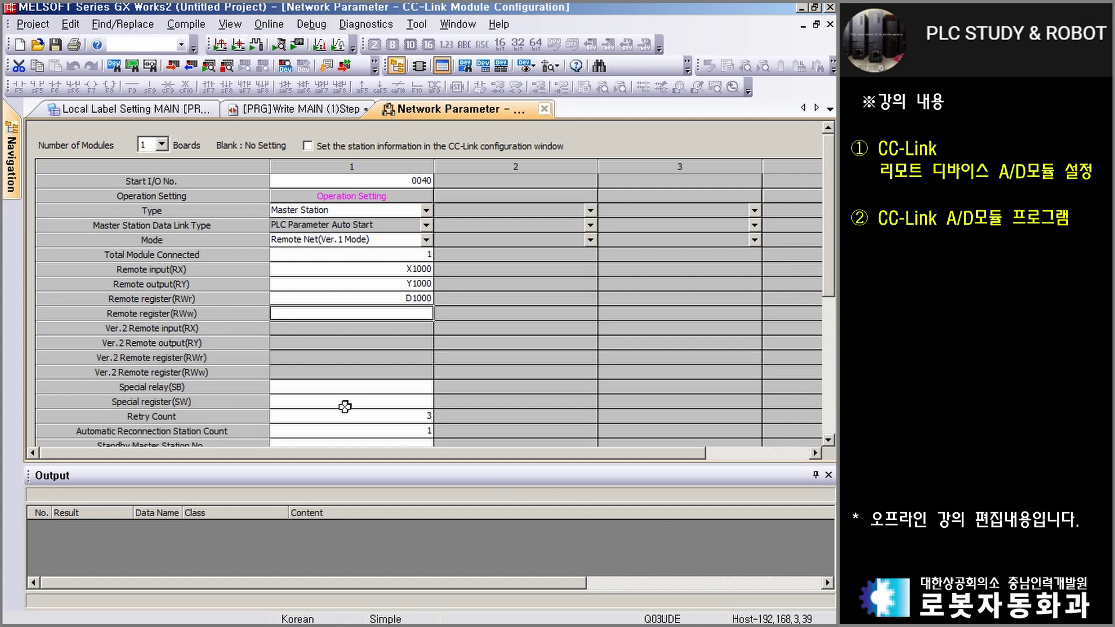
type("d2000")
key("Return")
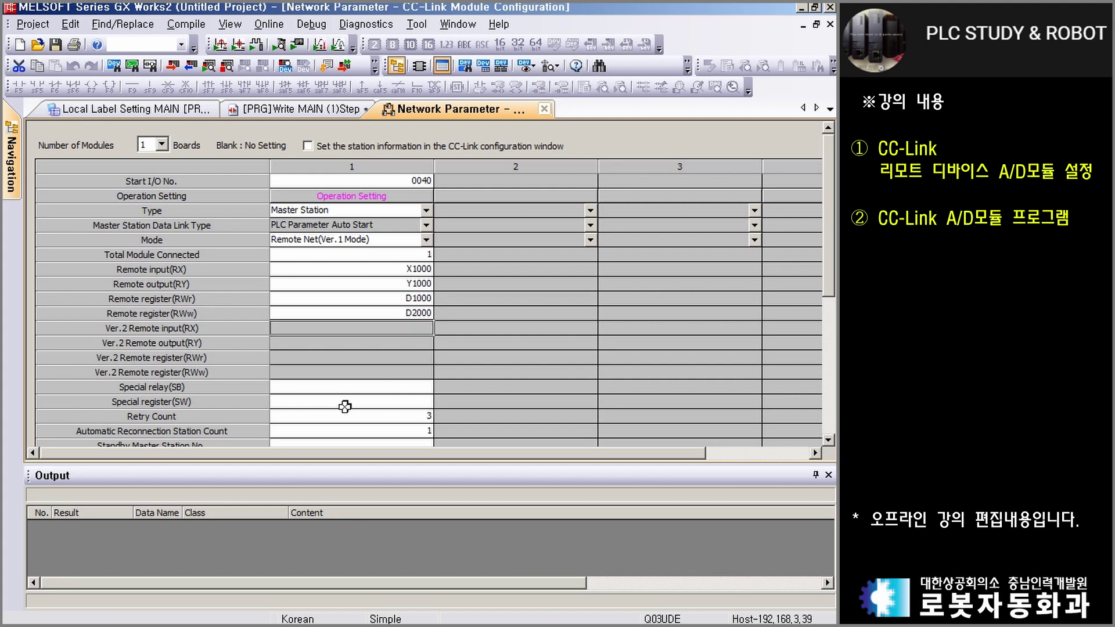
Set the first module's special relay to SB0 and its special register to SW0
left_click(333, 390)
scroll(332, 390, "down", 1)
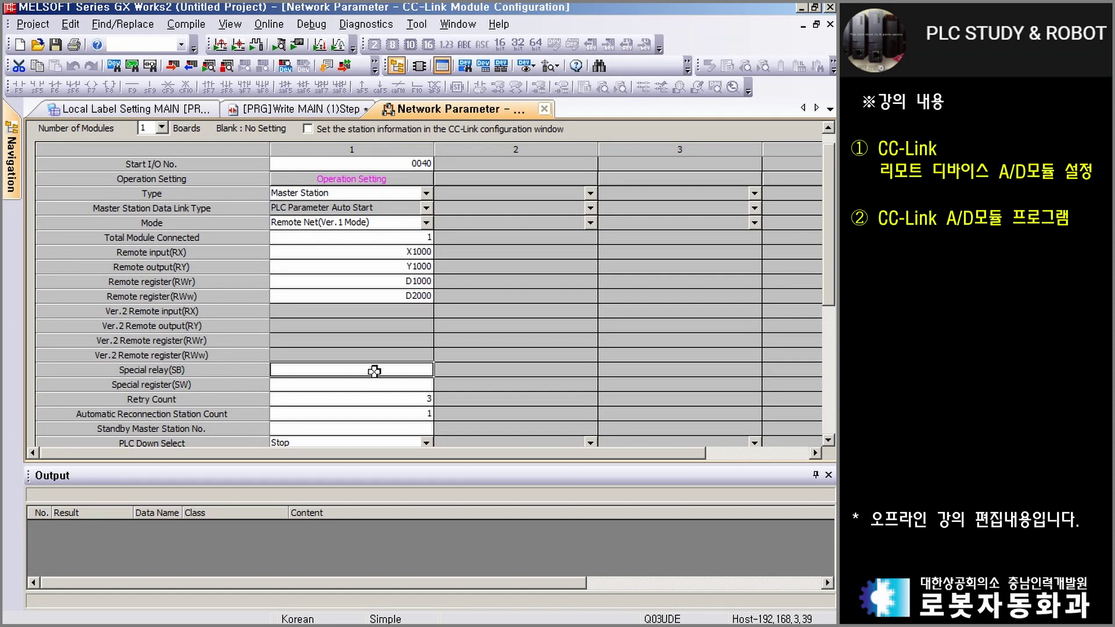
type("Sb0")
key("Return")
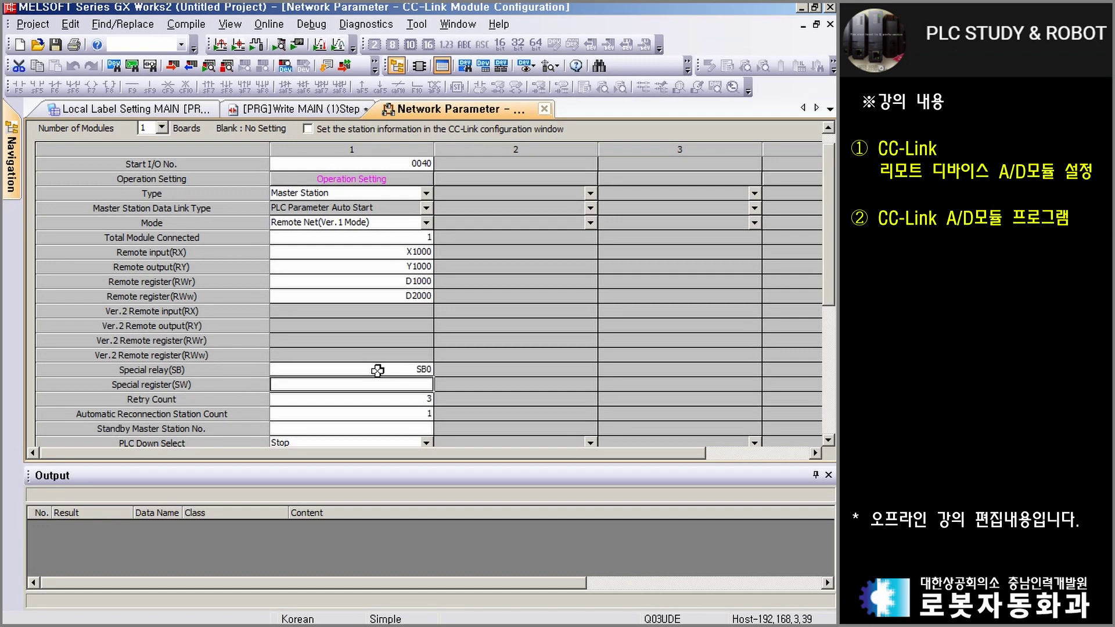
type("sw0")
key("Return")
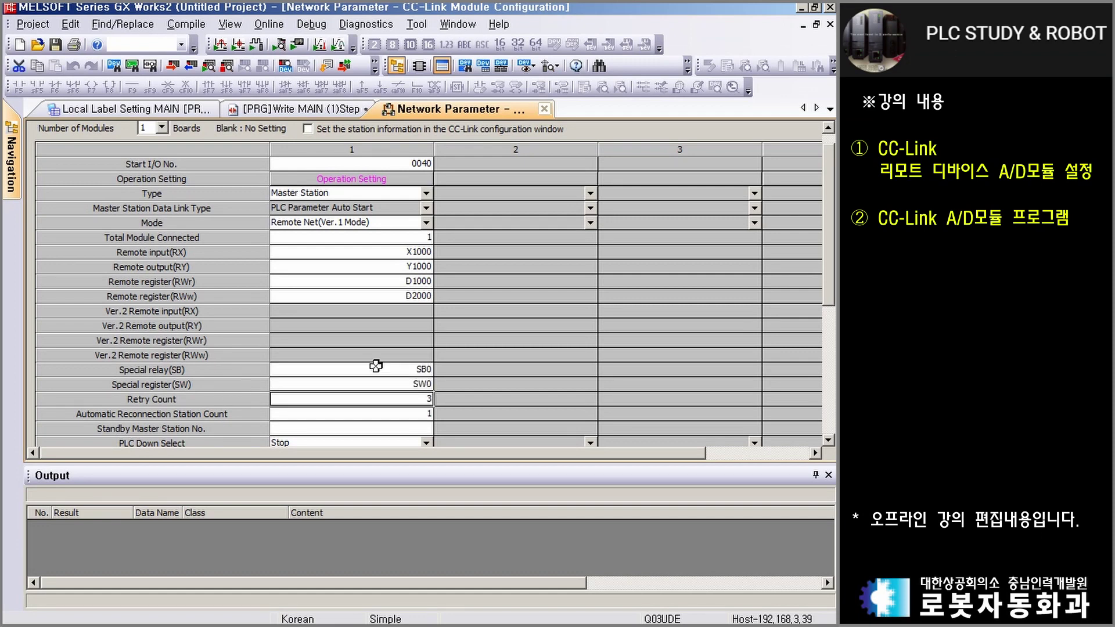
Set the number of modules to 2 and mark SB0 and SW0 across to the second module's special relay and register cells
scroll(186, 134, "up", 1)
left_click(161, 145)
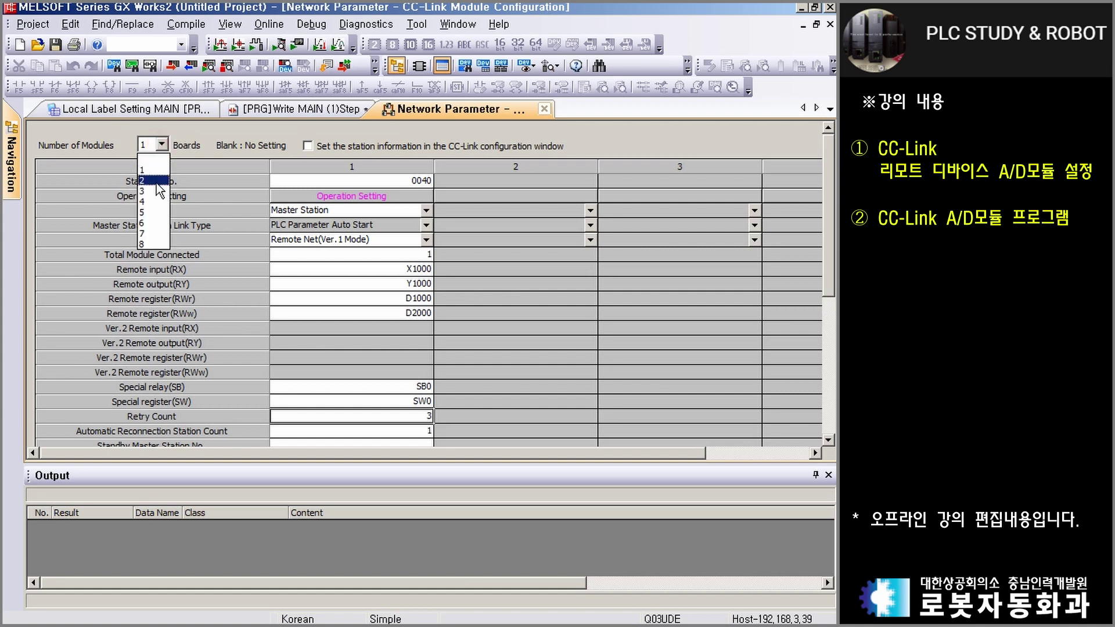
left_click(152, 174)
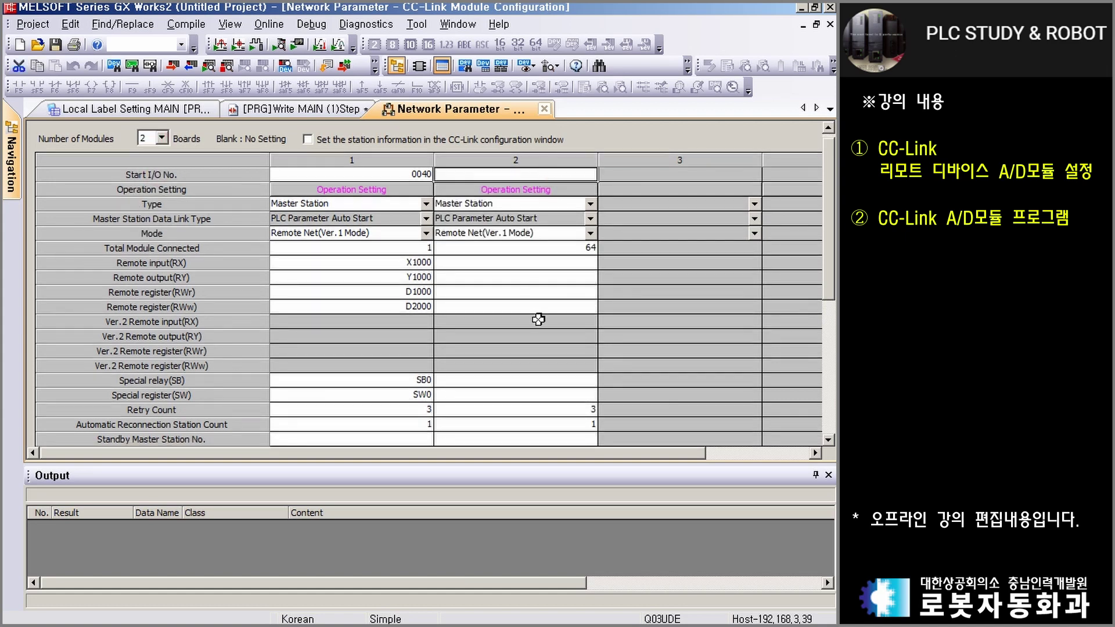
scroll(538, 319, "down", 1)
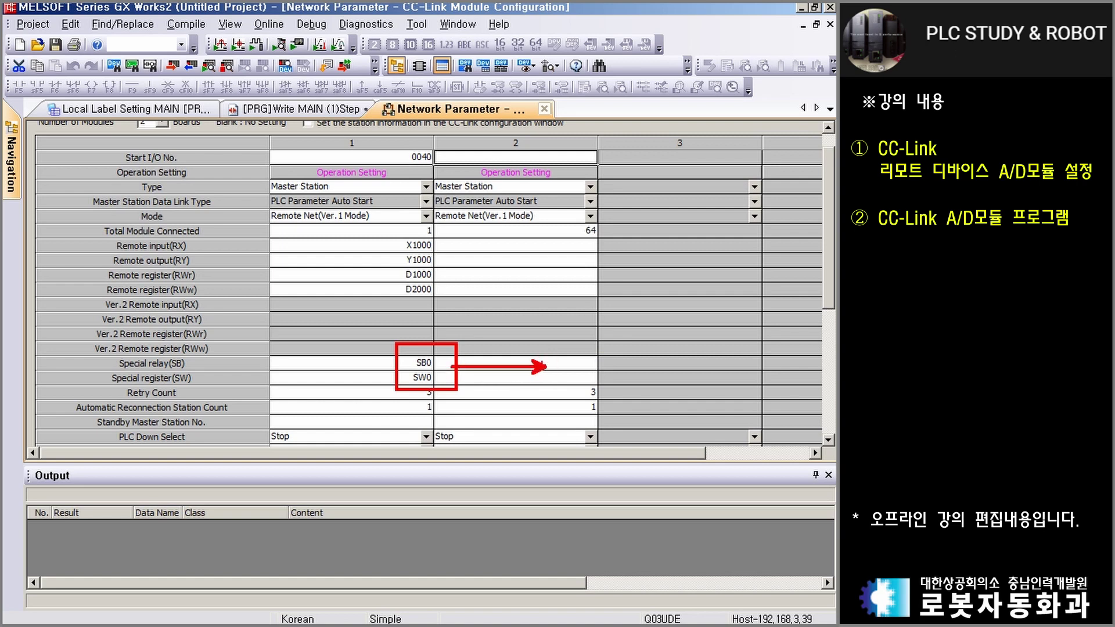
left_click_drag(581, 393, 574, 379)
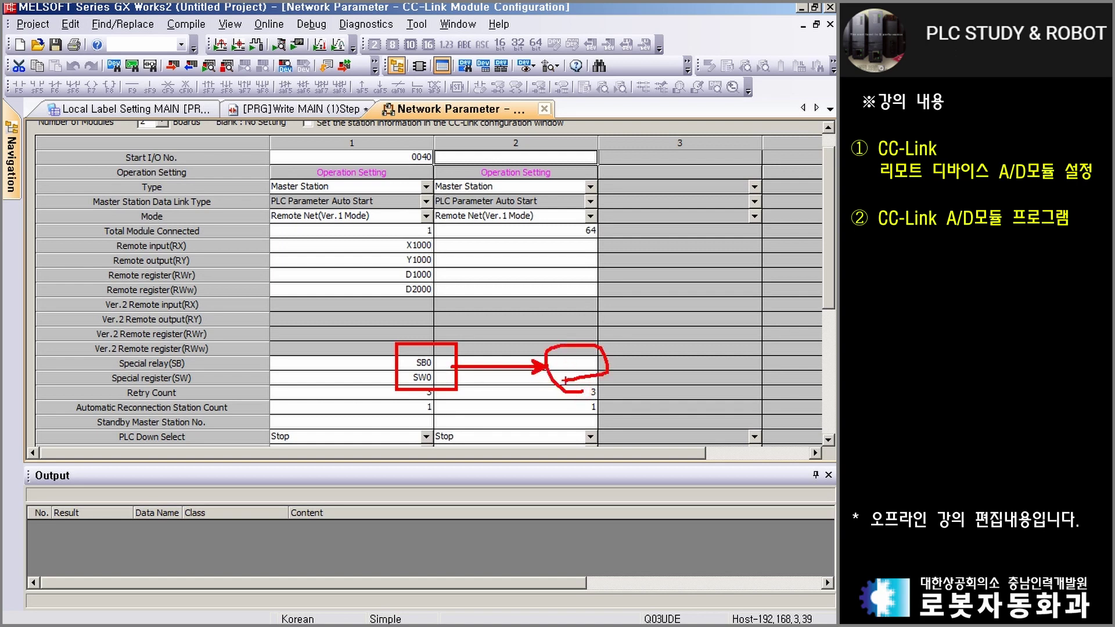
Return the number of CC-Link modules to 1 and select the first module's special register cell
left_click(163, 122)
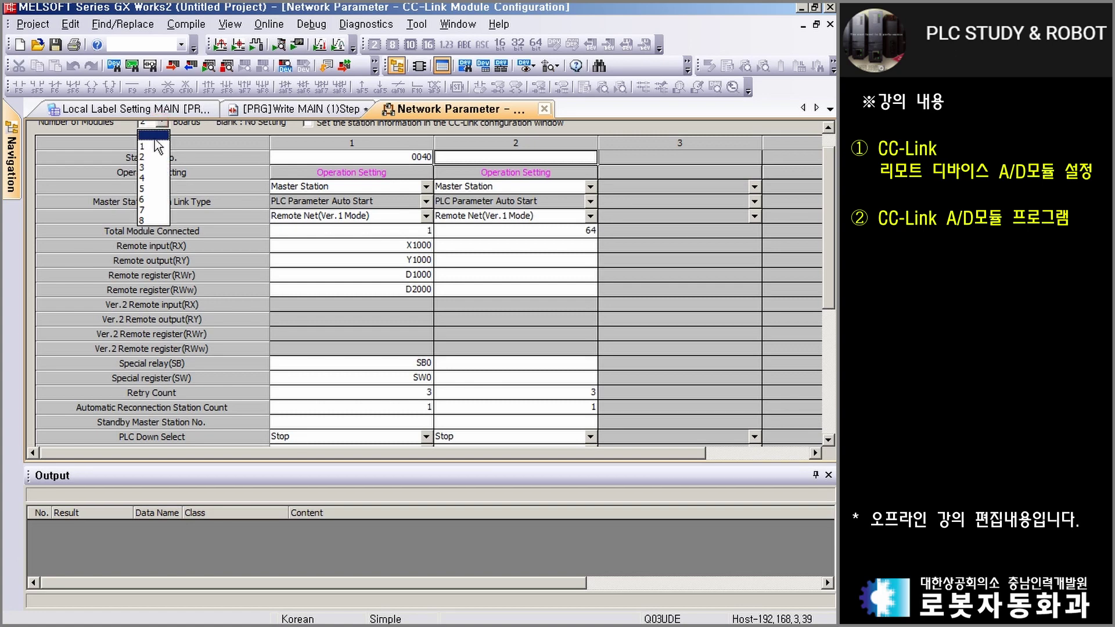
left_click(150, 146)
left_click(460, 356)
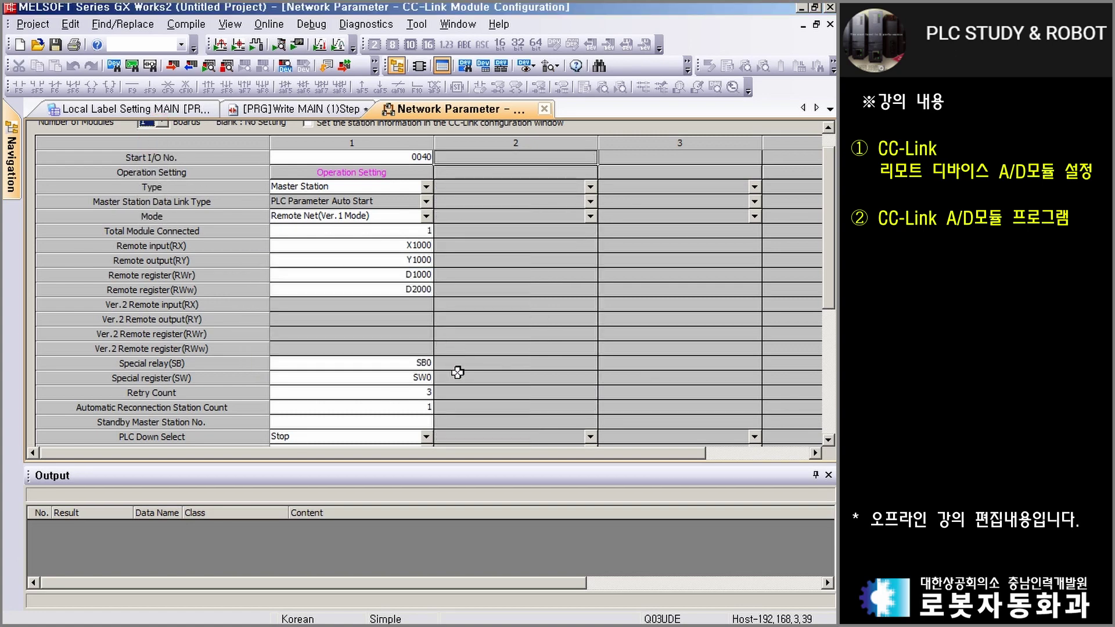
left_click(375, 353)
left_click(375, 377)
In the first module's station information, set station 1's type to Remote Device Station and accept the settings
scroll(361, 381, "down", 3)
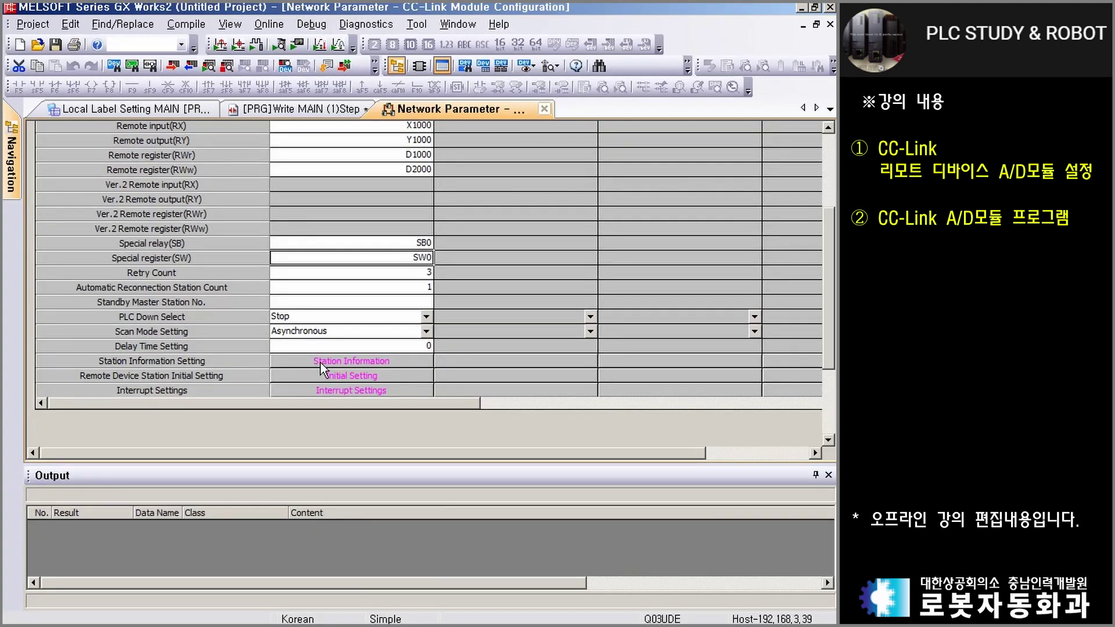
left_click(320, 361)
left_click(204, 216)
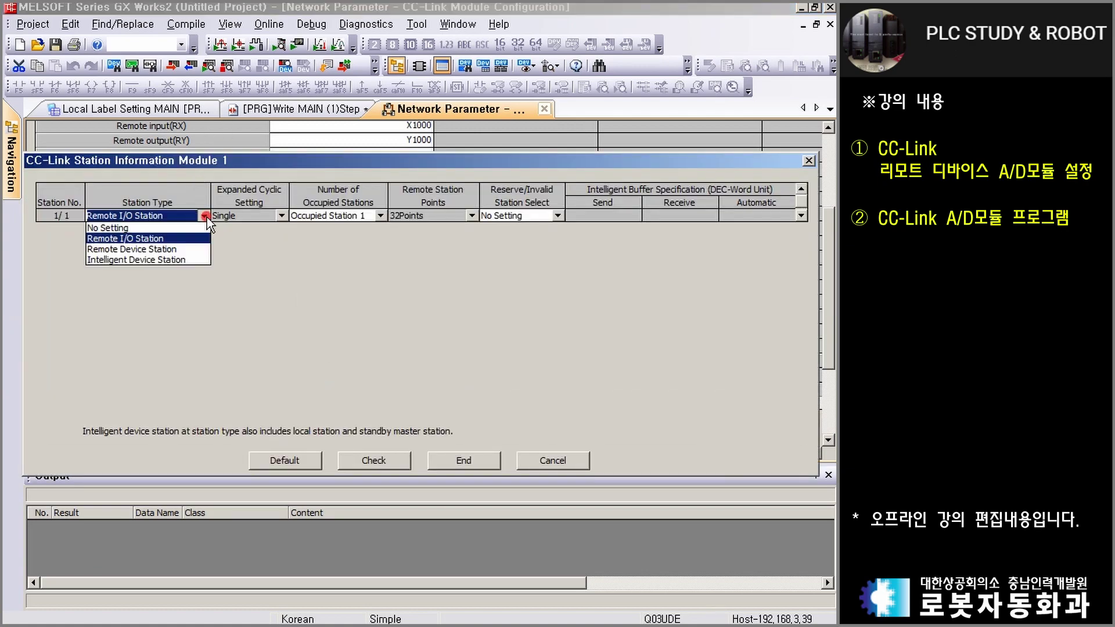
left_click(164, 249)
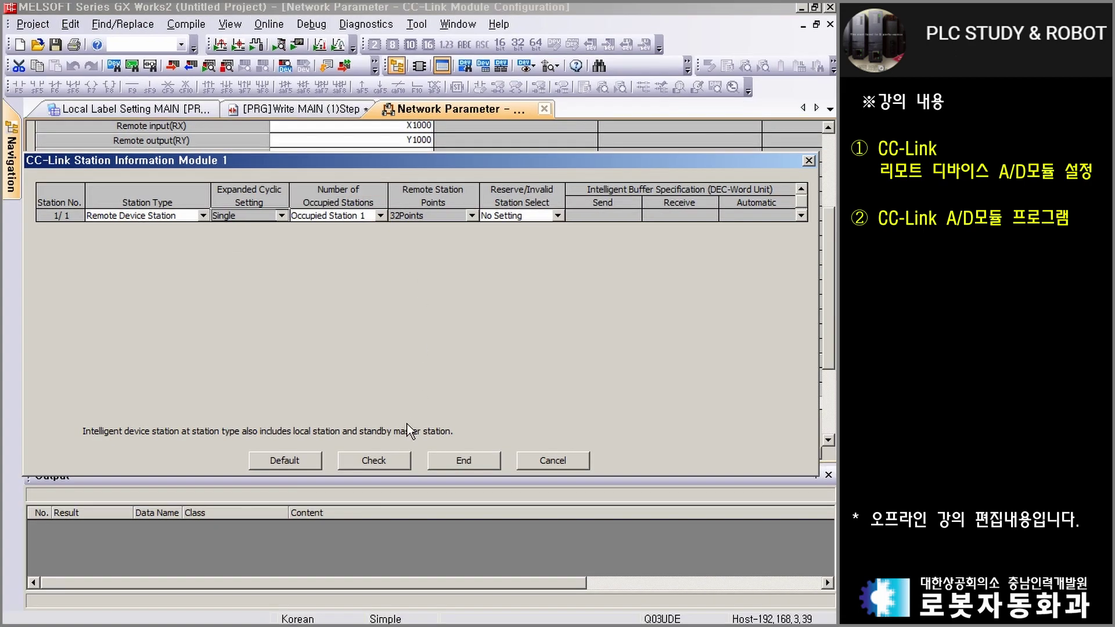
left_click(440, 455)
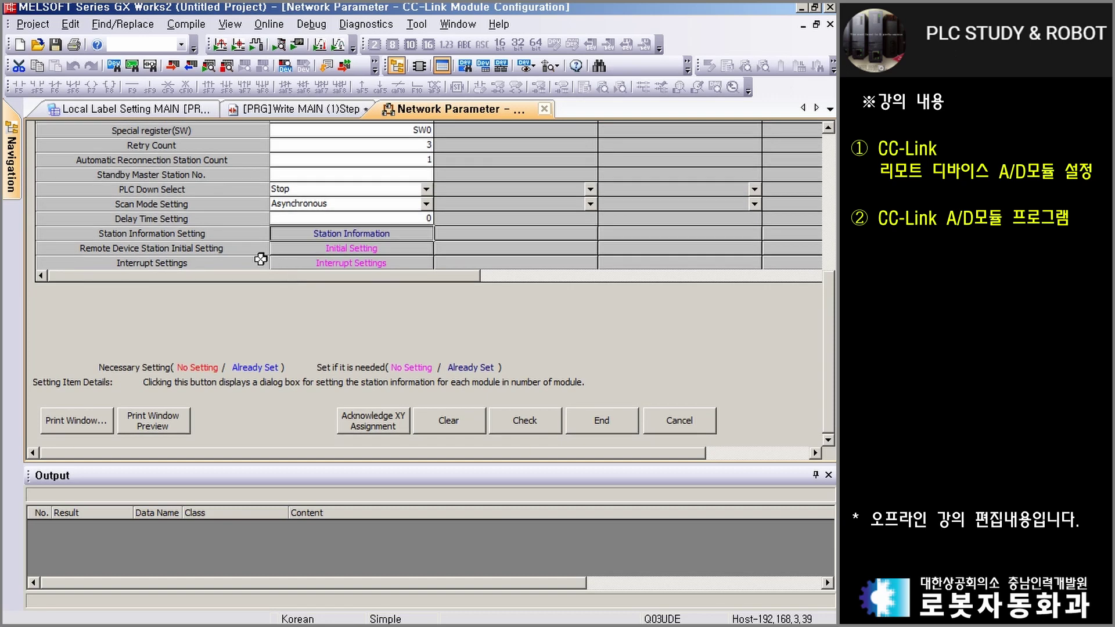
Open the first module's remote device station initial setting
left_click(337, 253)
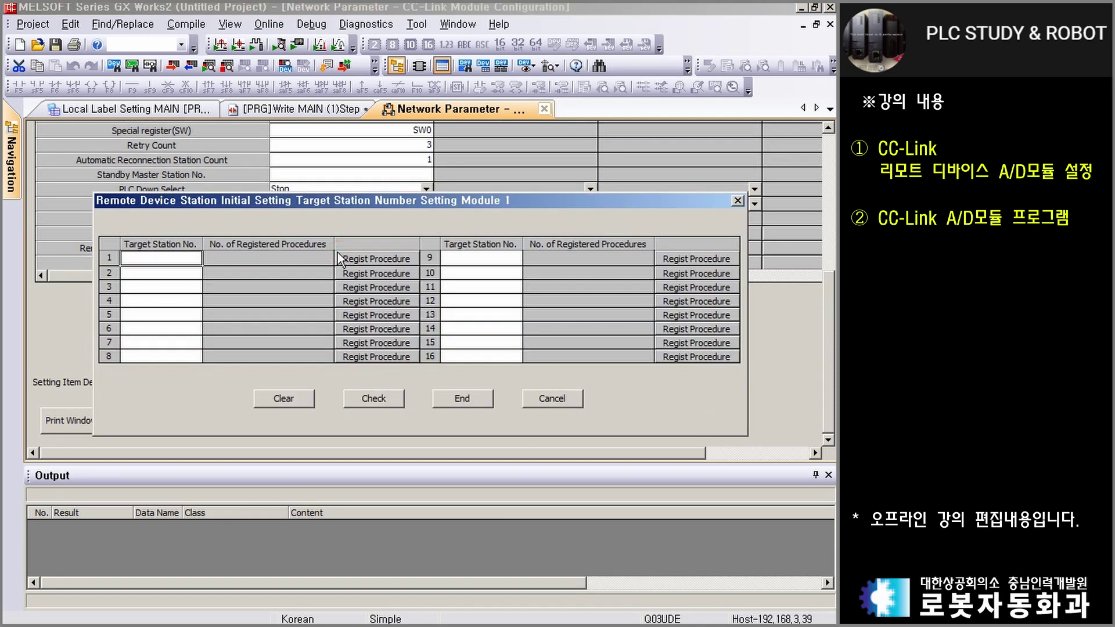